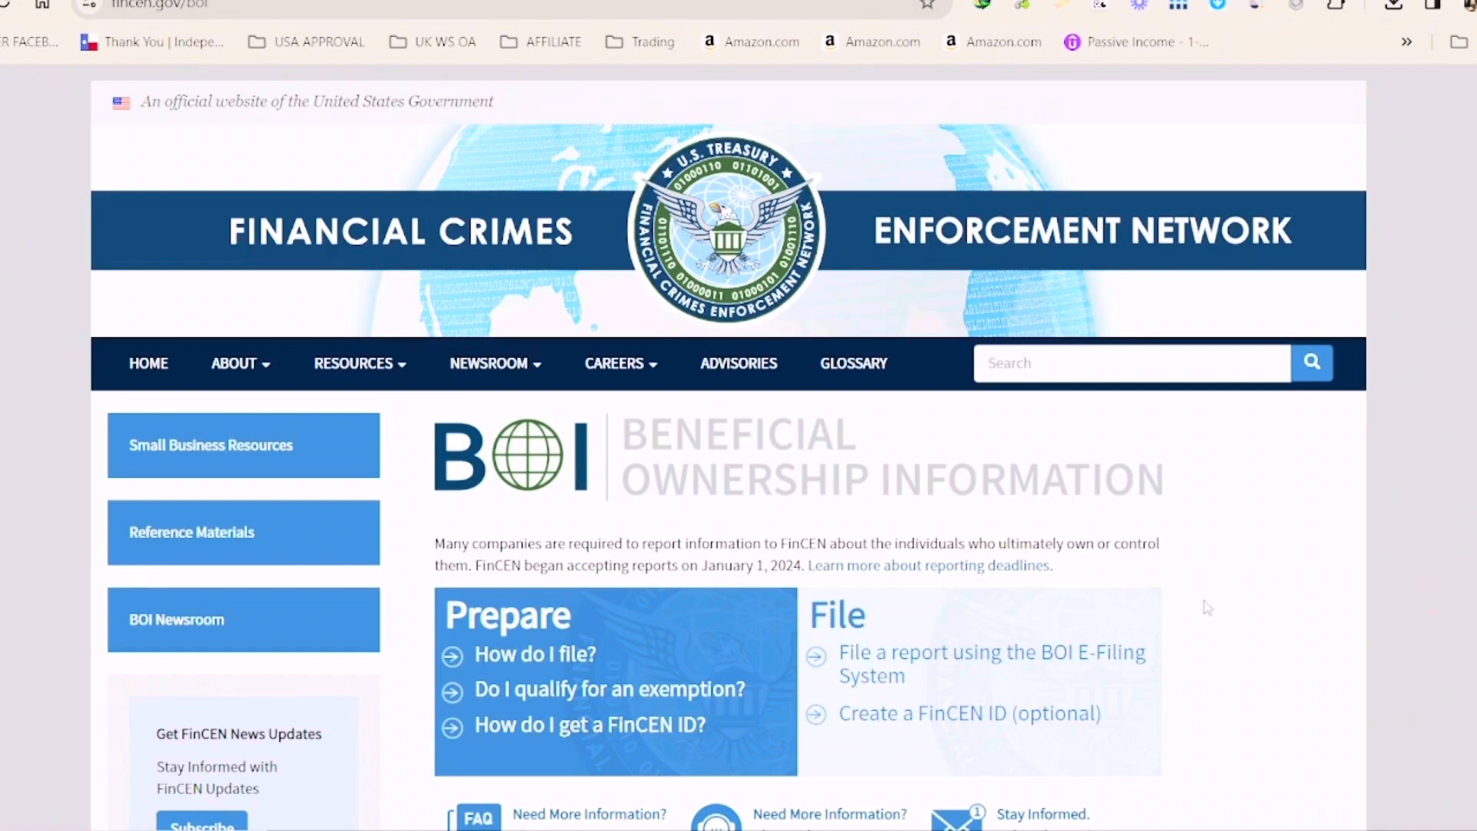
Step: Review the Notepad list of required LLC and owner details, and minimize it
{"action": "mouse_move", "coordinate": [1120, 830]}
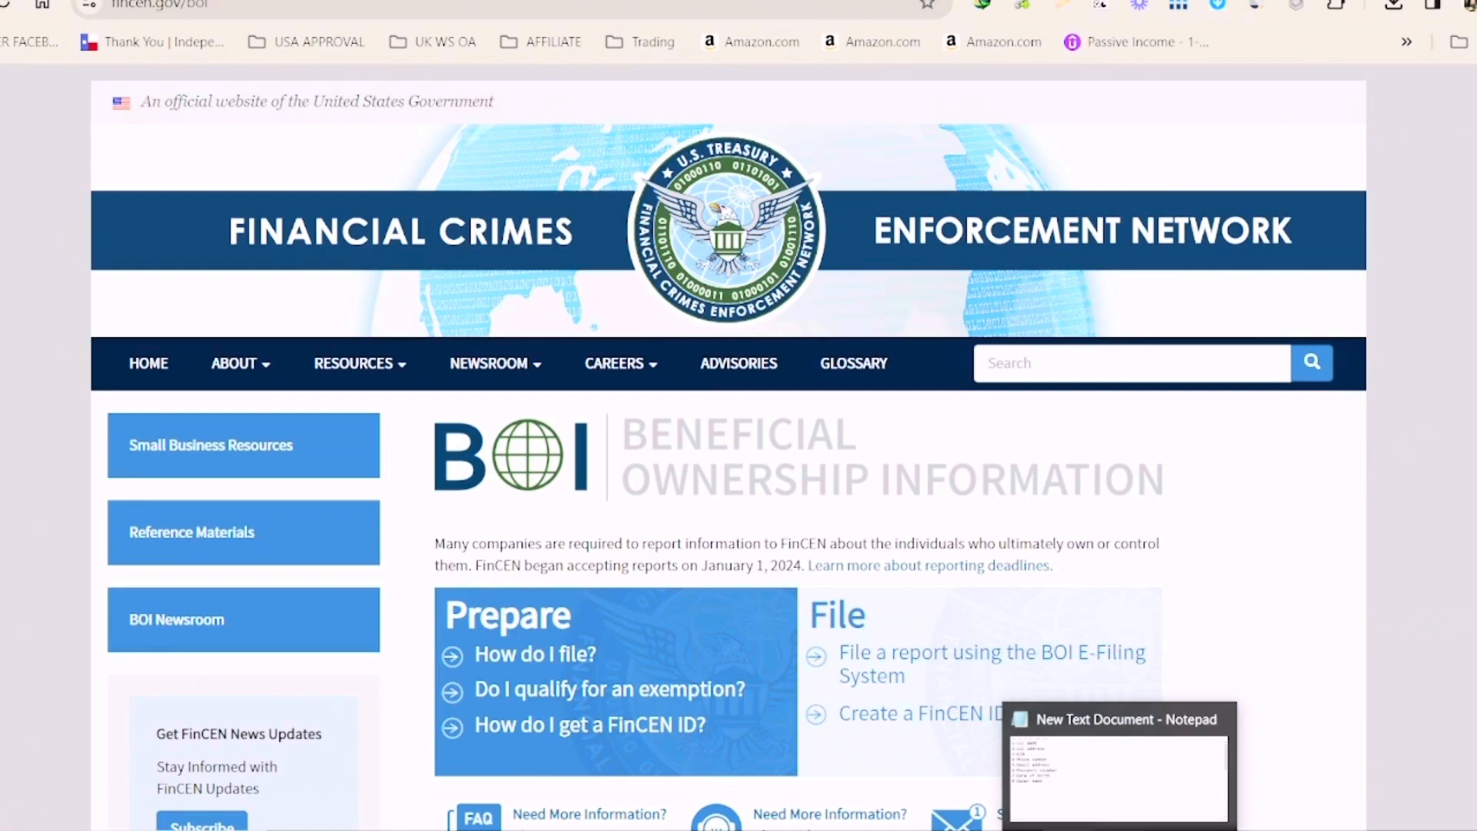
{"action": "left_click", "coordinate": [1119, 829]}
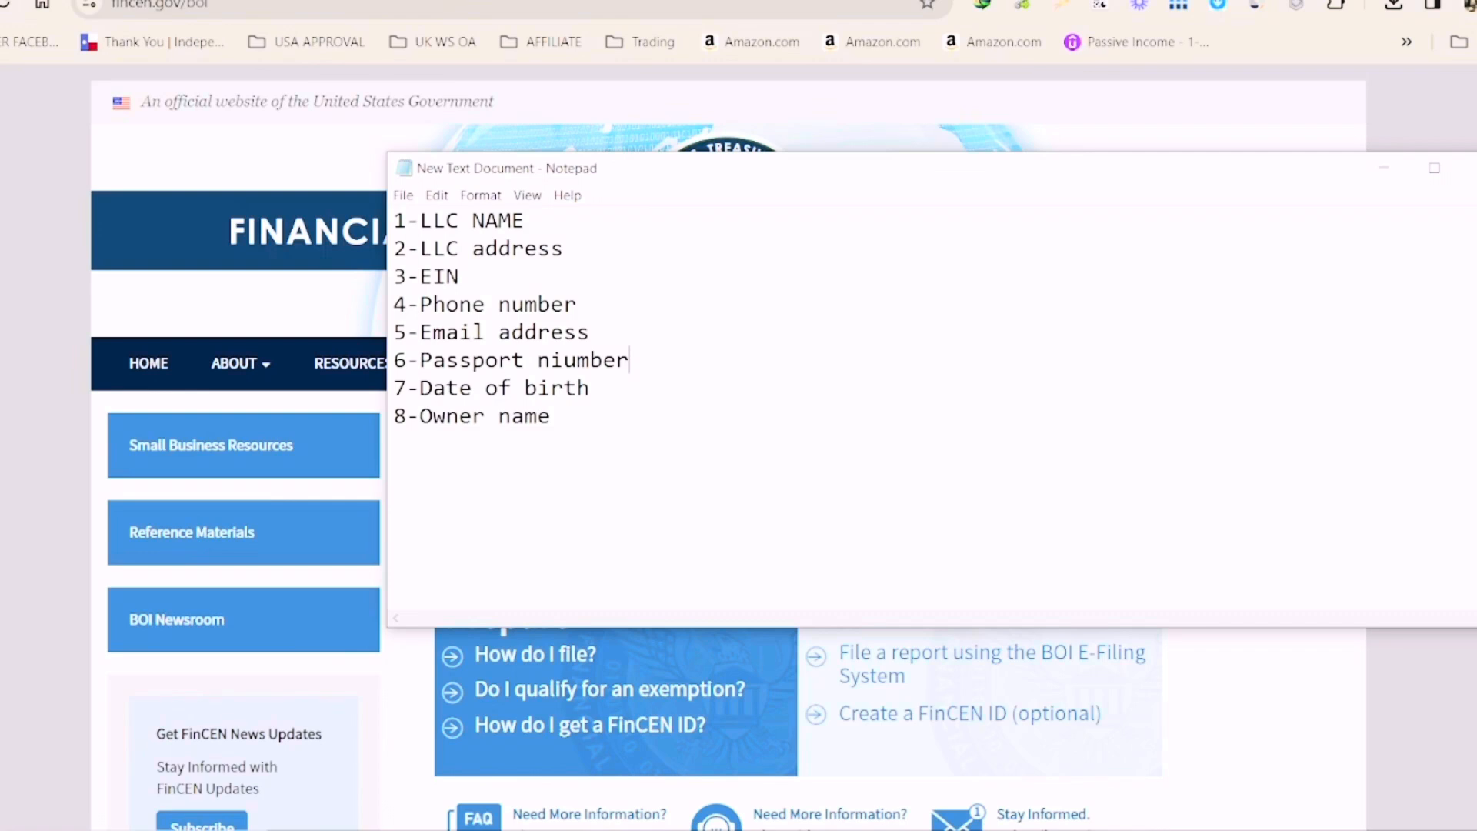
{"action": "left_click", "coordinate": [1384, 168]}
Step: Open the BOI E-Filing System from the FinCEN page and start Beneficial Ownership Information reporting
{"action": "scroll", "coordinate": [940, 686], "scroll_direction": "down", "scroll_amount": 2}
{"action": "left_click", "coordinate": [947, 446]}
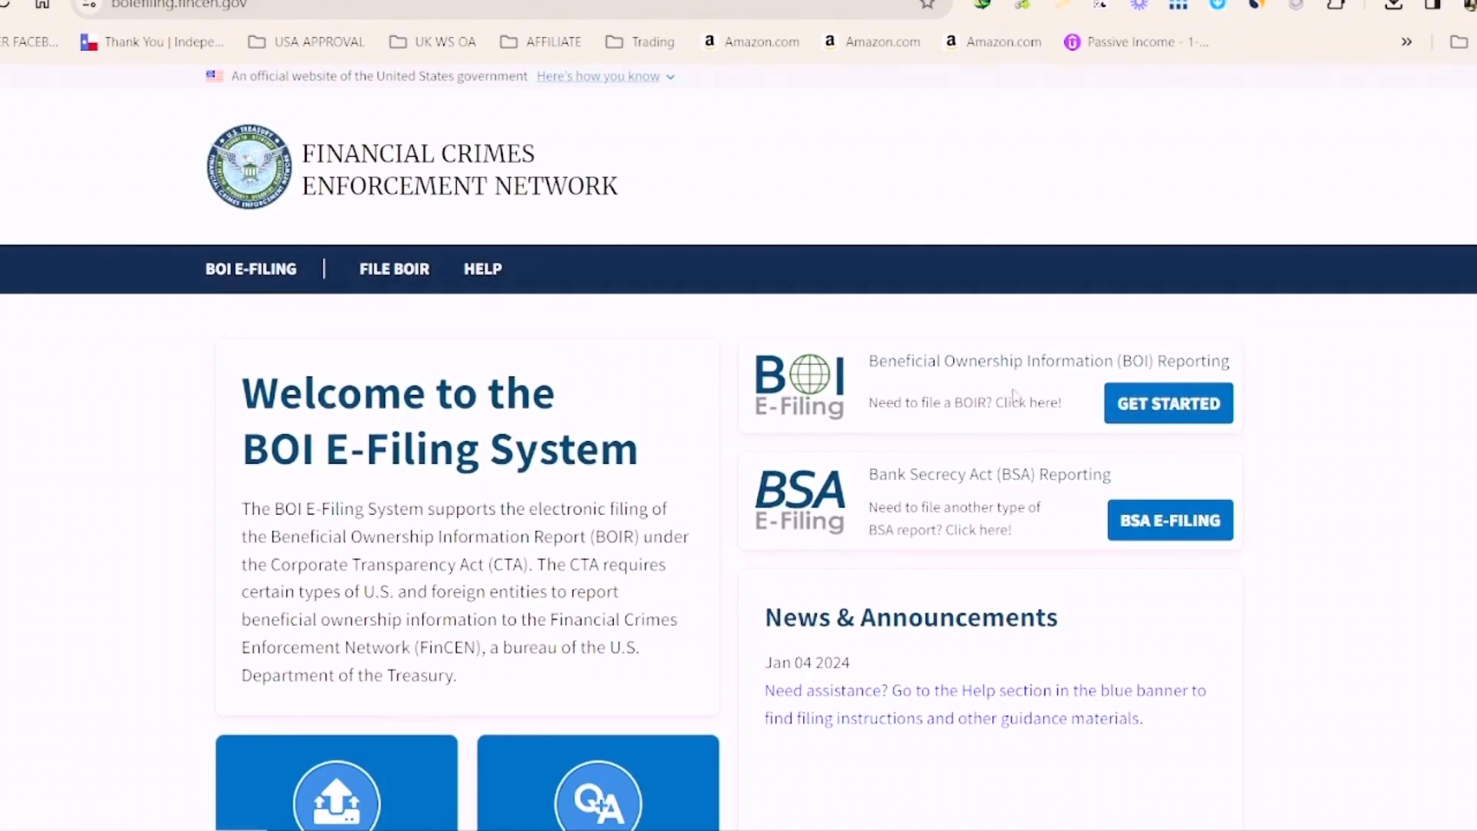
{"action": "left_click", "coordinate": [1177, 404]}
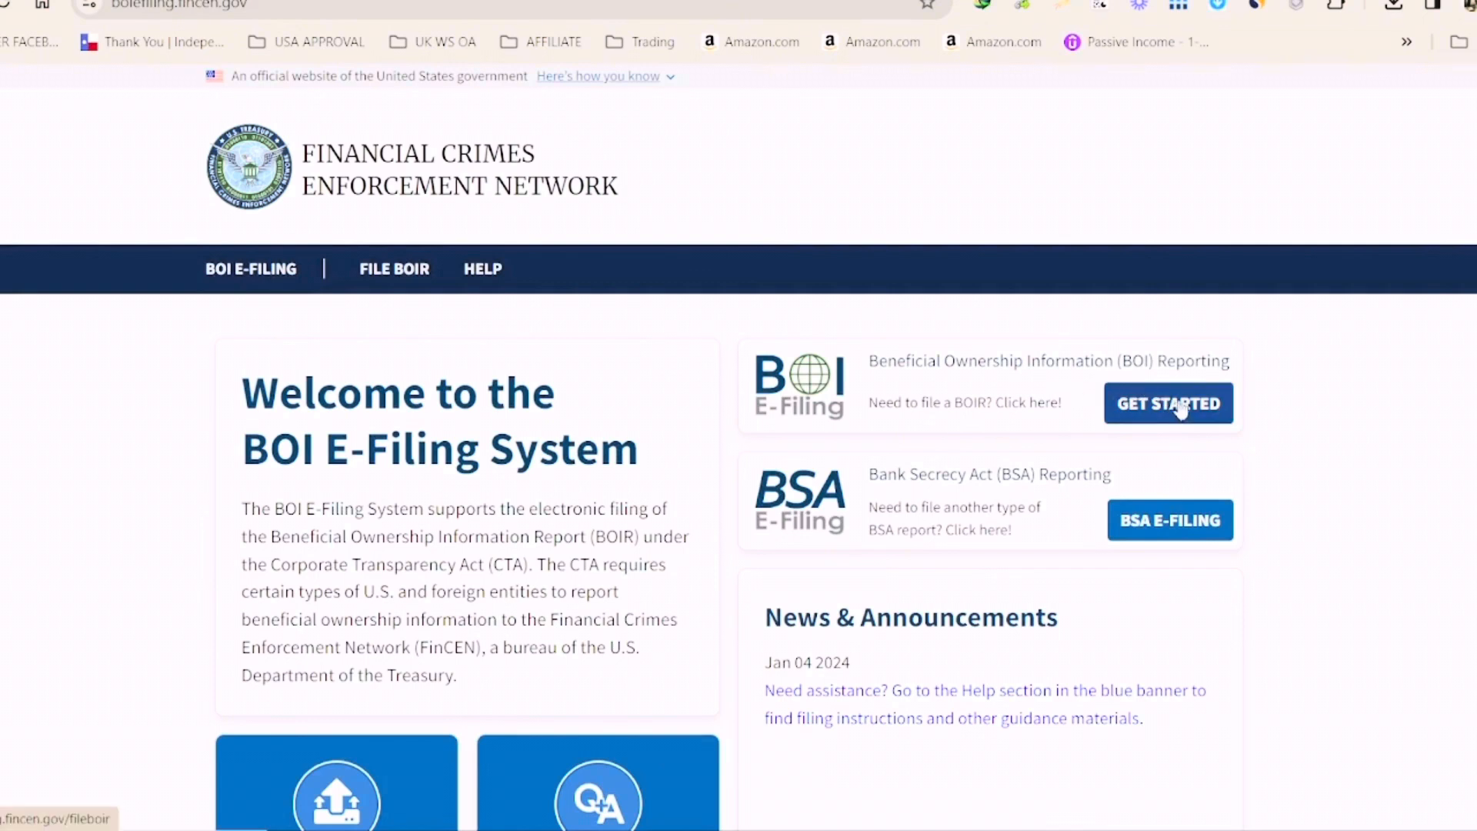
Step: Choose to prepare and submit the BOIR online, and agree to the government system warning
{"action": "scroll", "coordinate": [846, 677], "scroll_direction": "down", "scroll_amount": 4}
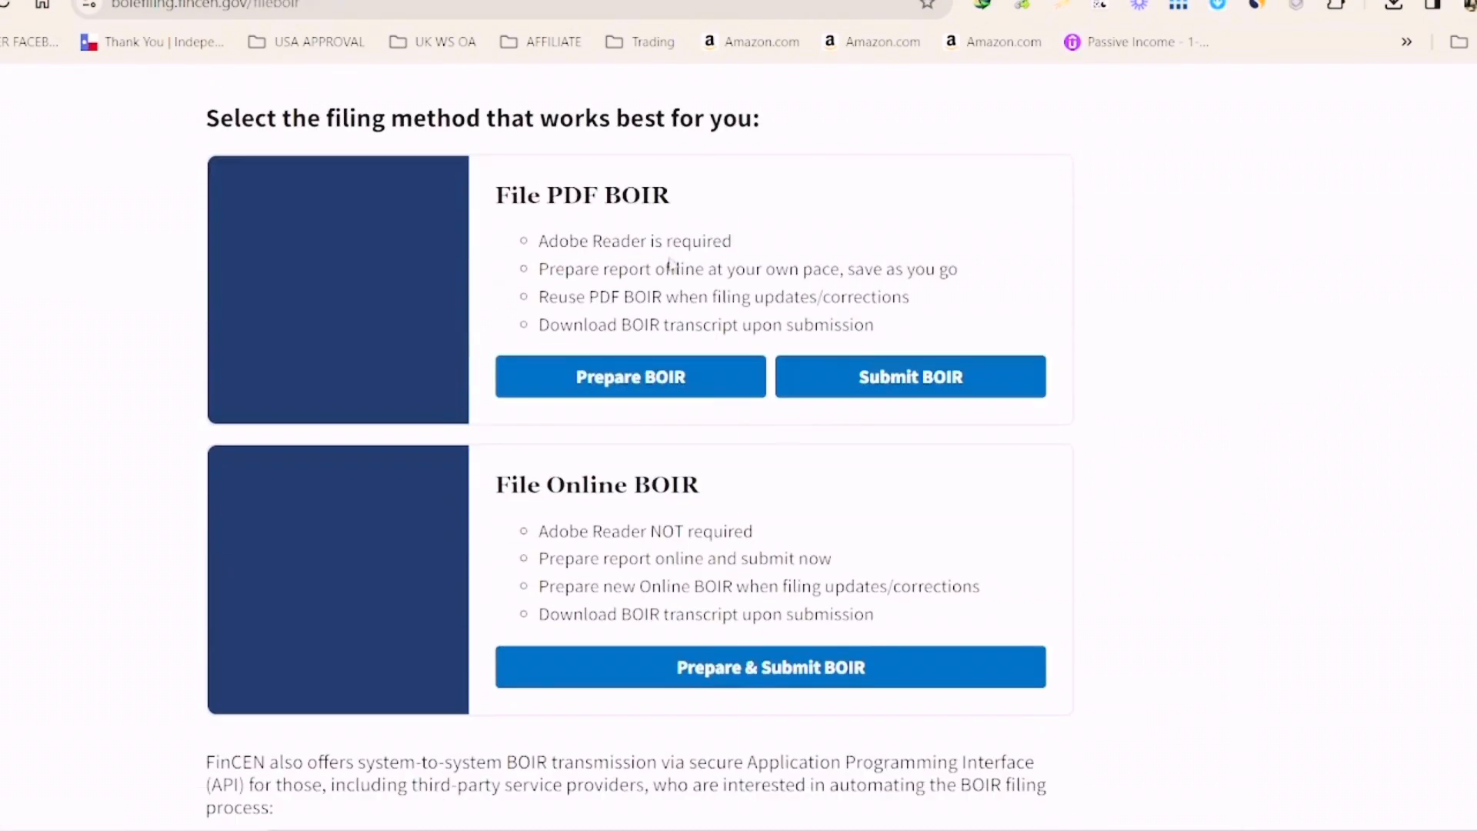
{"action": "scroll", "coordinate": [692, 331], "scroll_direction": "down", "scroll_amount": 1}
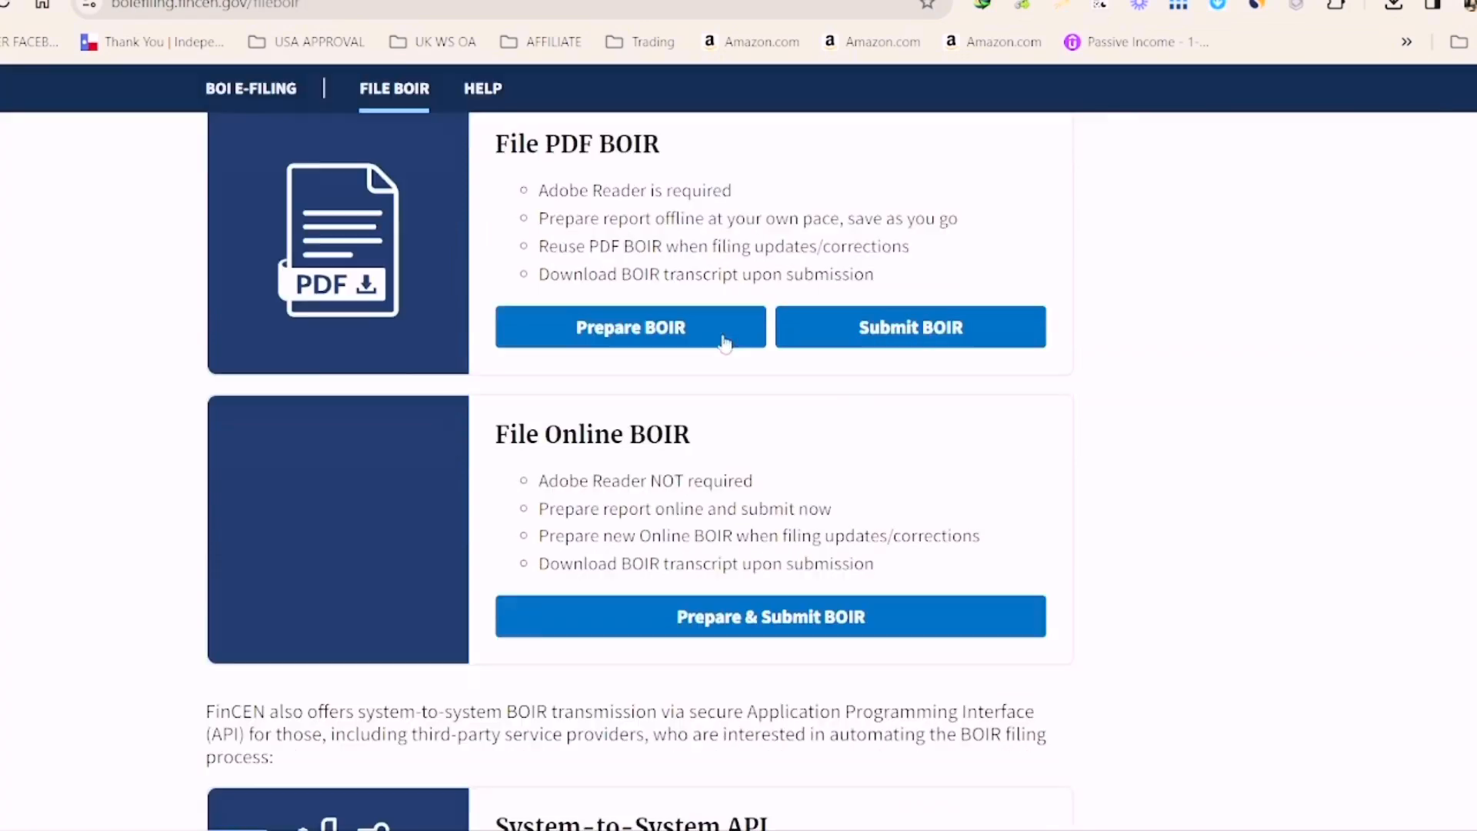
{"action": "scroll", "coordinate": [769, 507], "scroll_direction": "down", "scroll_amount": 2}
{"action": "left_click", "coordinate": [785, 504]}
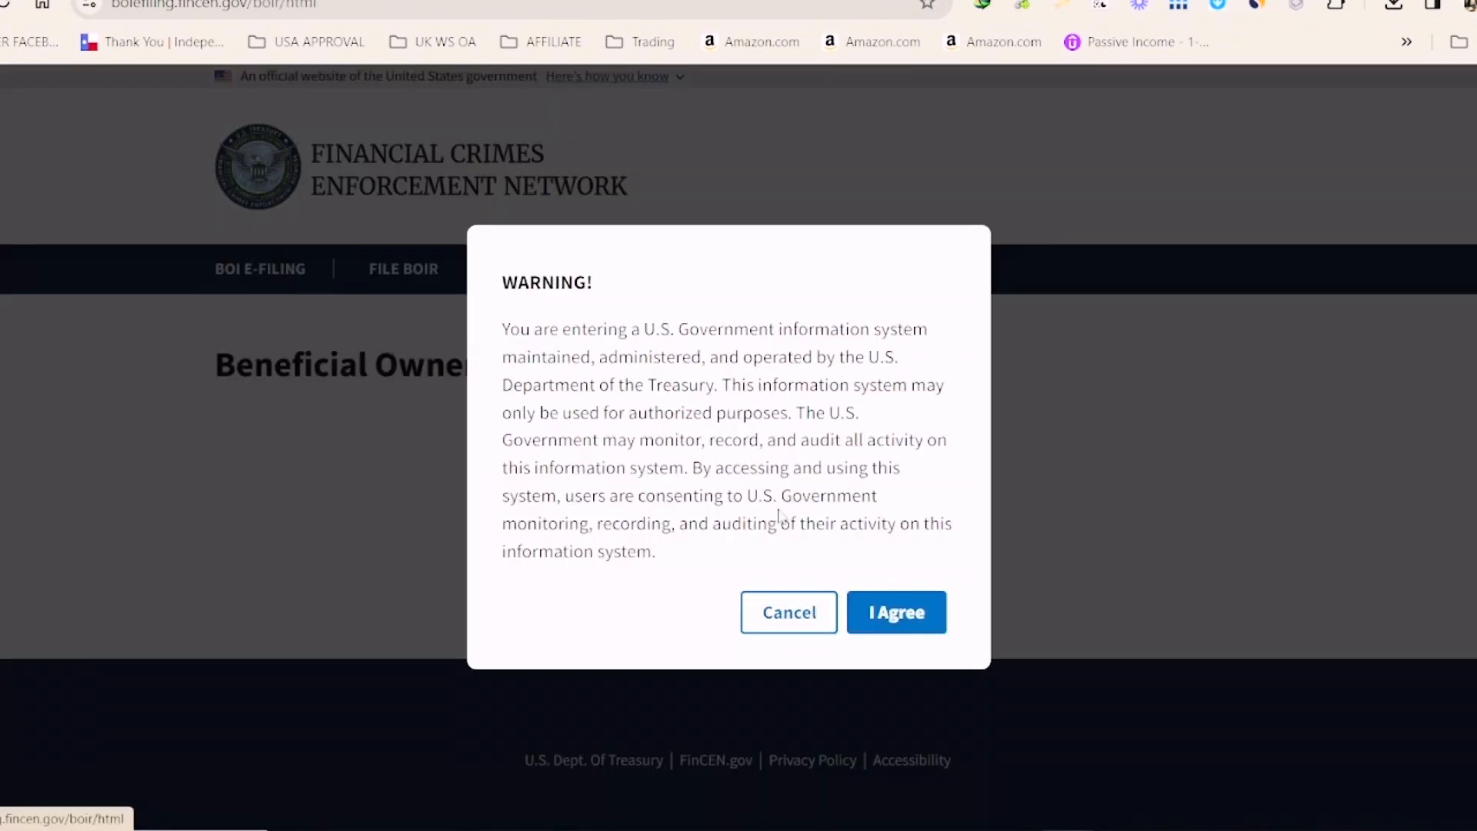
{"action": "left_click", "coordinate": [894, 613]}
Step: Examine the Filing Information page, including the report instructions, the filing type options and the help section
{"action": "scroll", "coordinate": [477, 454], "scroll_direction": "down", "scroll_amount": 5}
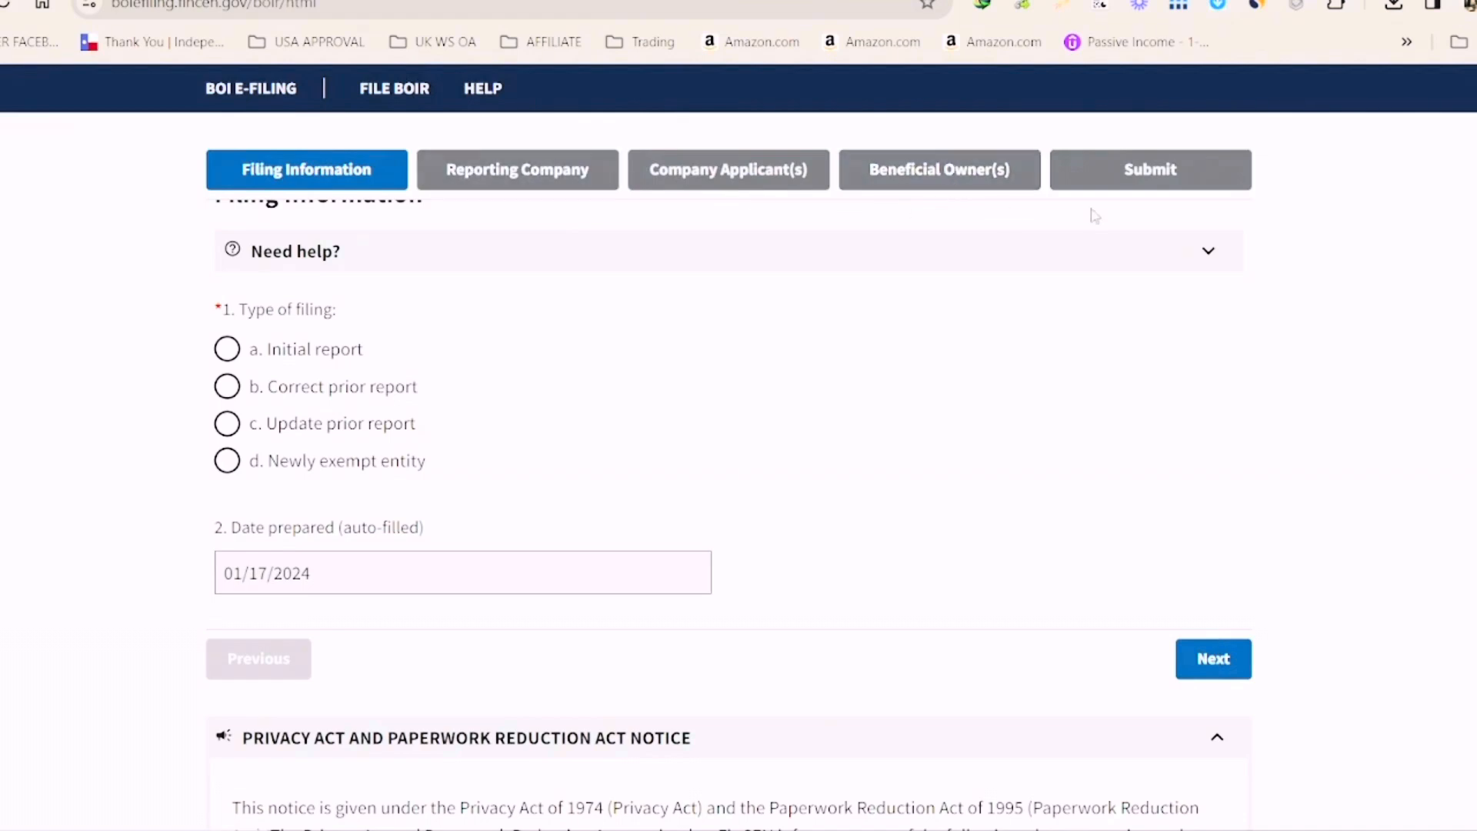
{"action": "mouse_move", "coordinate": [415, 479]}
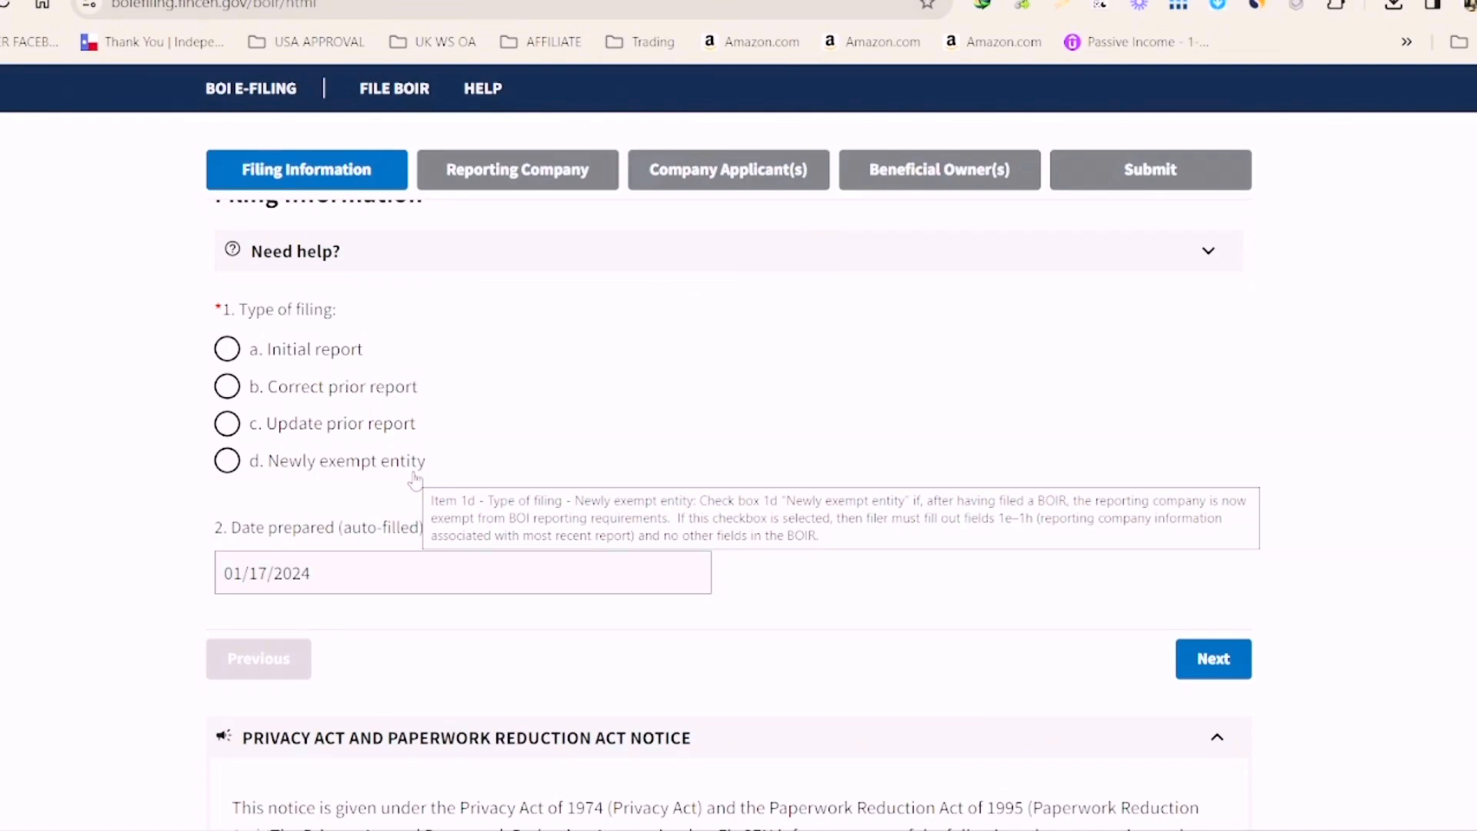
{"action": "scroll", "coordinate": [415, 480], "scroll_direction": "up", "scroll_amount": 5}
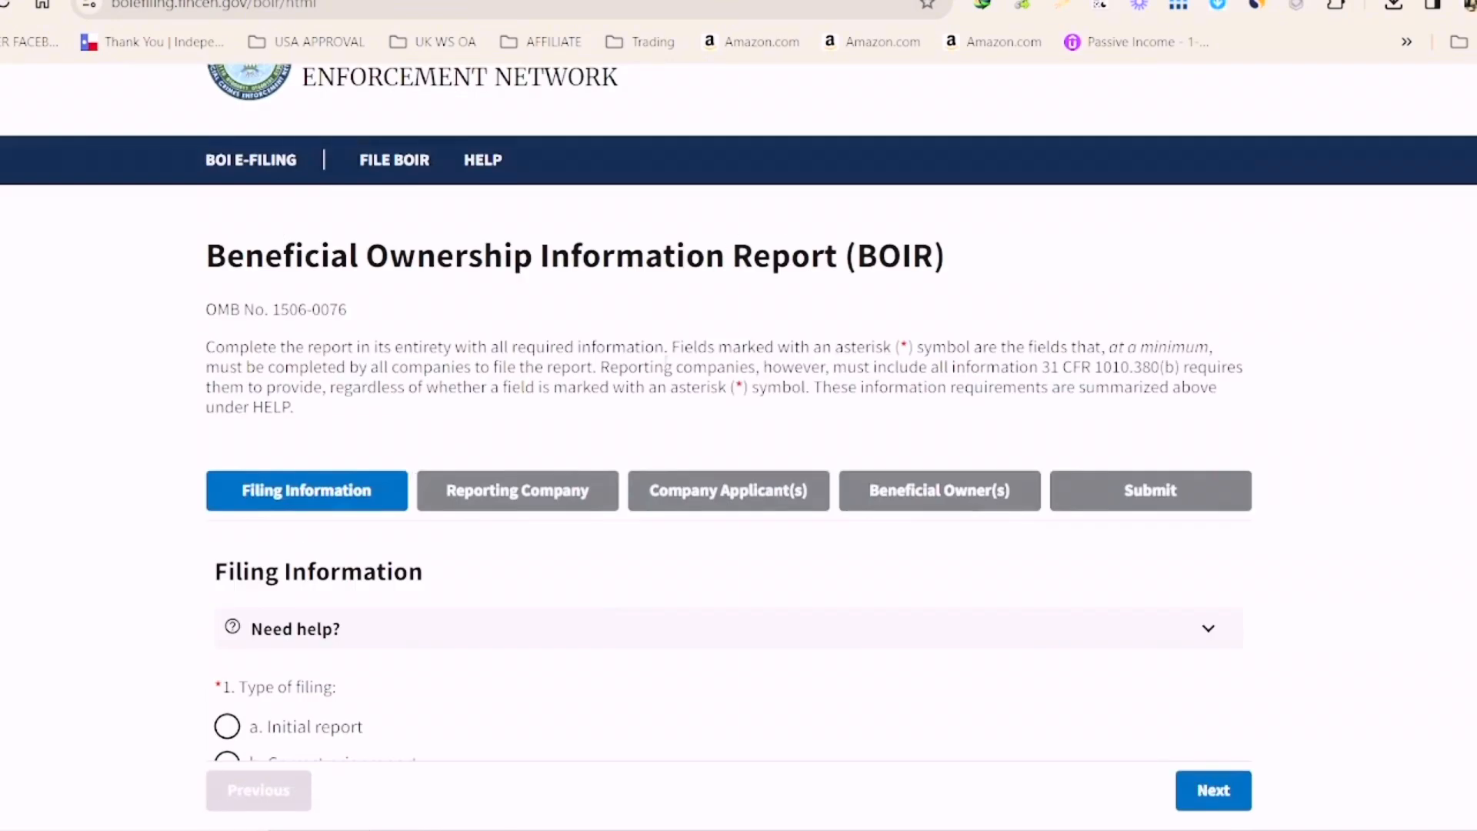
{"action": "scroll", "coordinate": [531, 554], "scroll_direction": "down", "scroll_amount": 5}
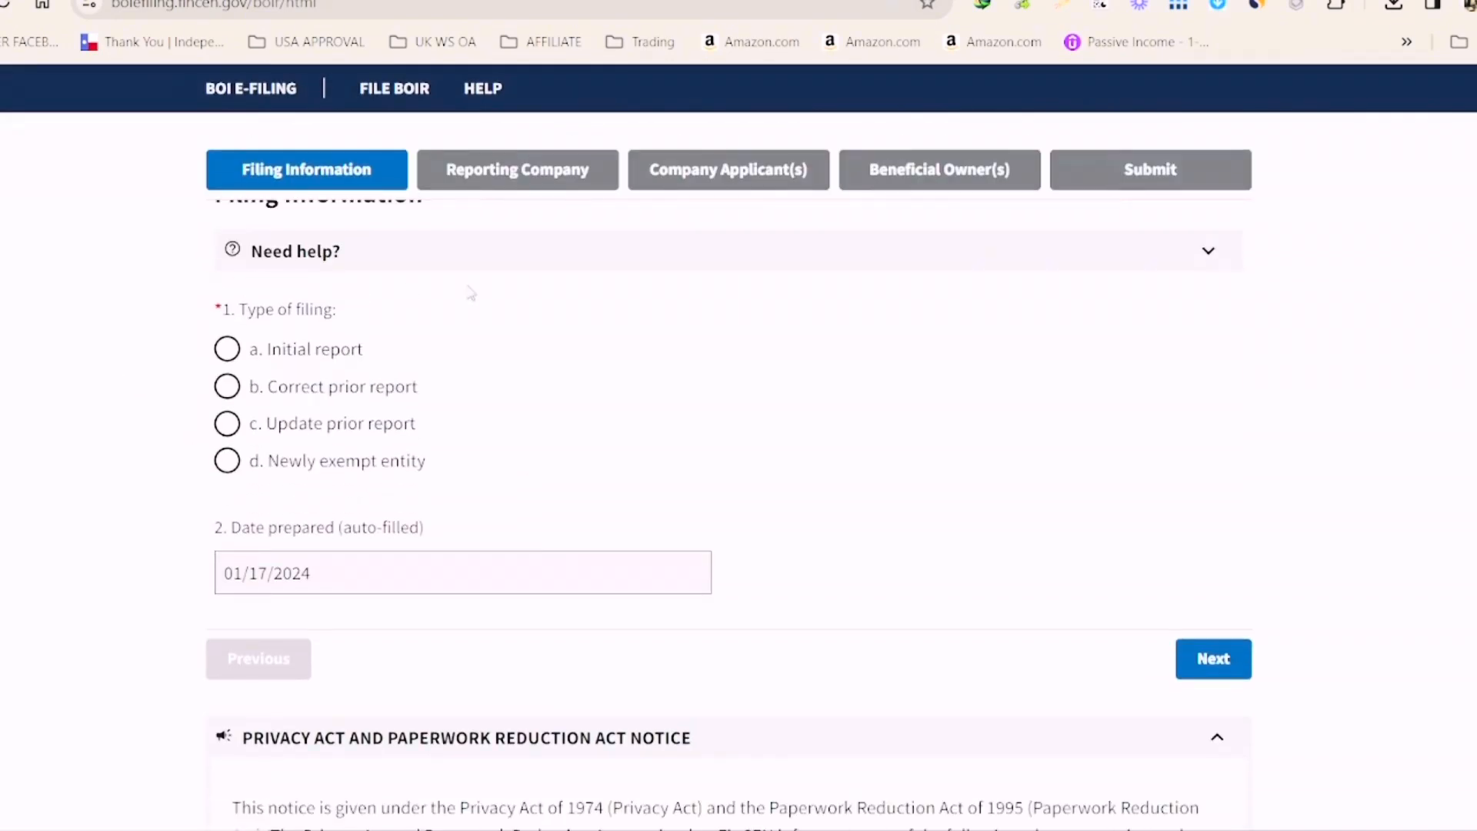
{"action": "scroll", "coordinate": [462, 331], "scroll_direction": "up", "scroll_amount": 5}
{"action": "scroll", "coordinate": [423, 343], "scroll_direction": "down", "scroll_amount": 4}
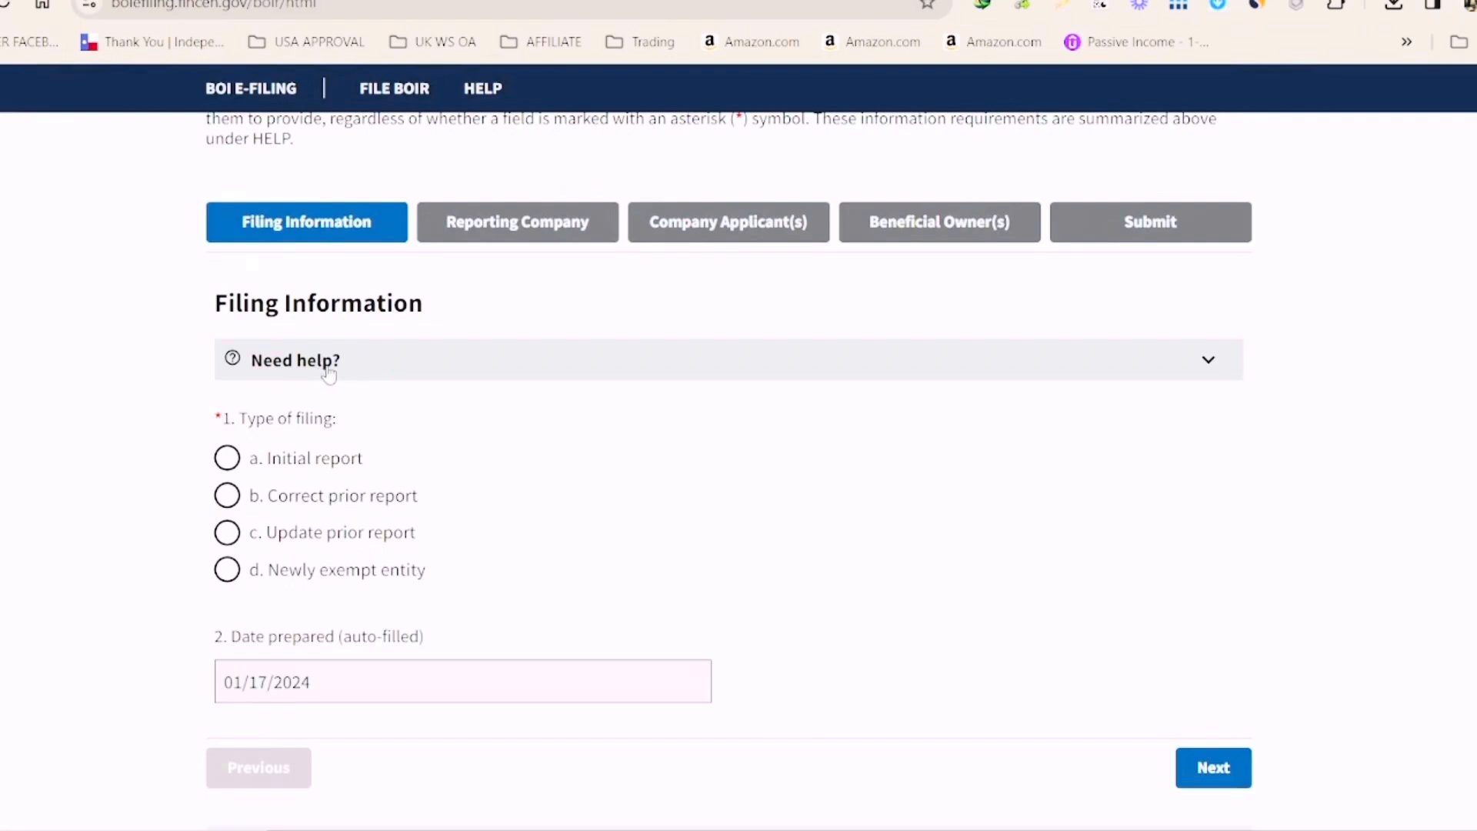
{"action": "left_click", "coordinate": [330, 376]}
{"action": "left_click", "coordinate": [329, 376]}
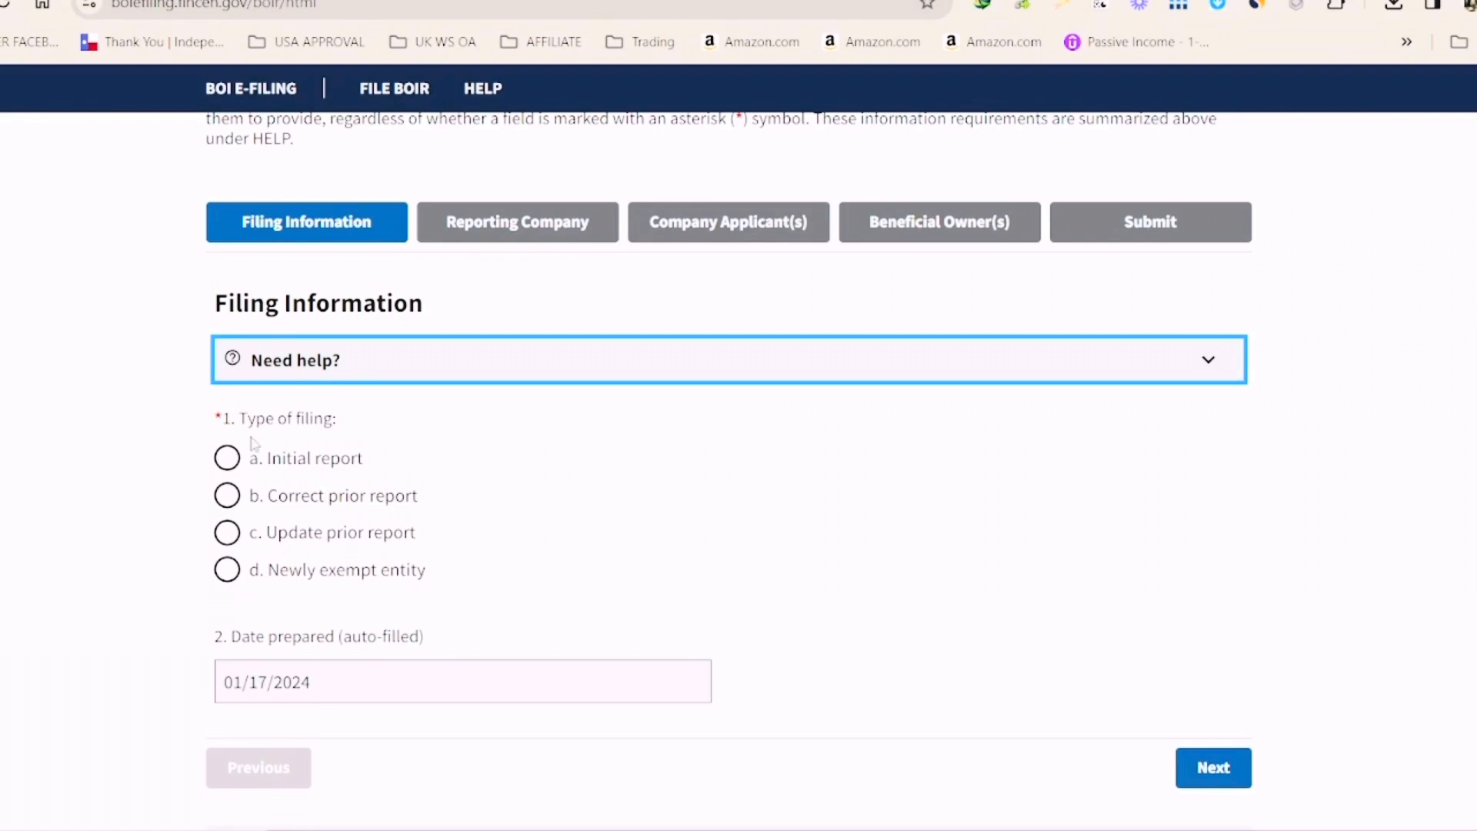
Step: Select Initial report as the type of filing and continue to the reporting company information
{"action": "left_click", "coordinate": [227, 458]}
{"action": "scroll", "coordinate": [389, 527], "scroll_direction": "down", "scroll_amount": 5}
{"action": "scroll", "coordinate": [391, 418], "scroll_direction": "up", "scroll_amount": 4}
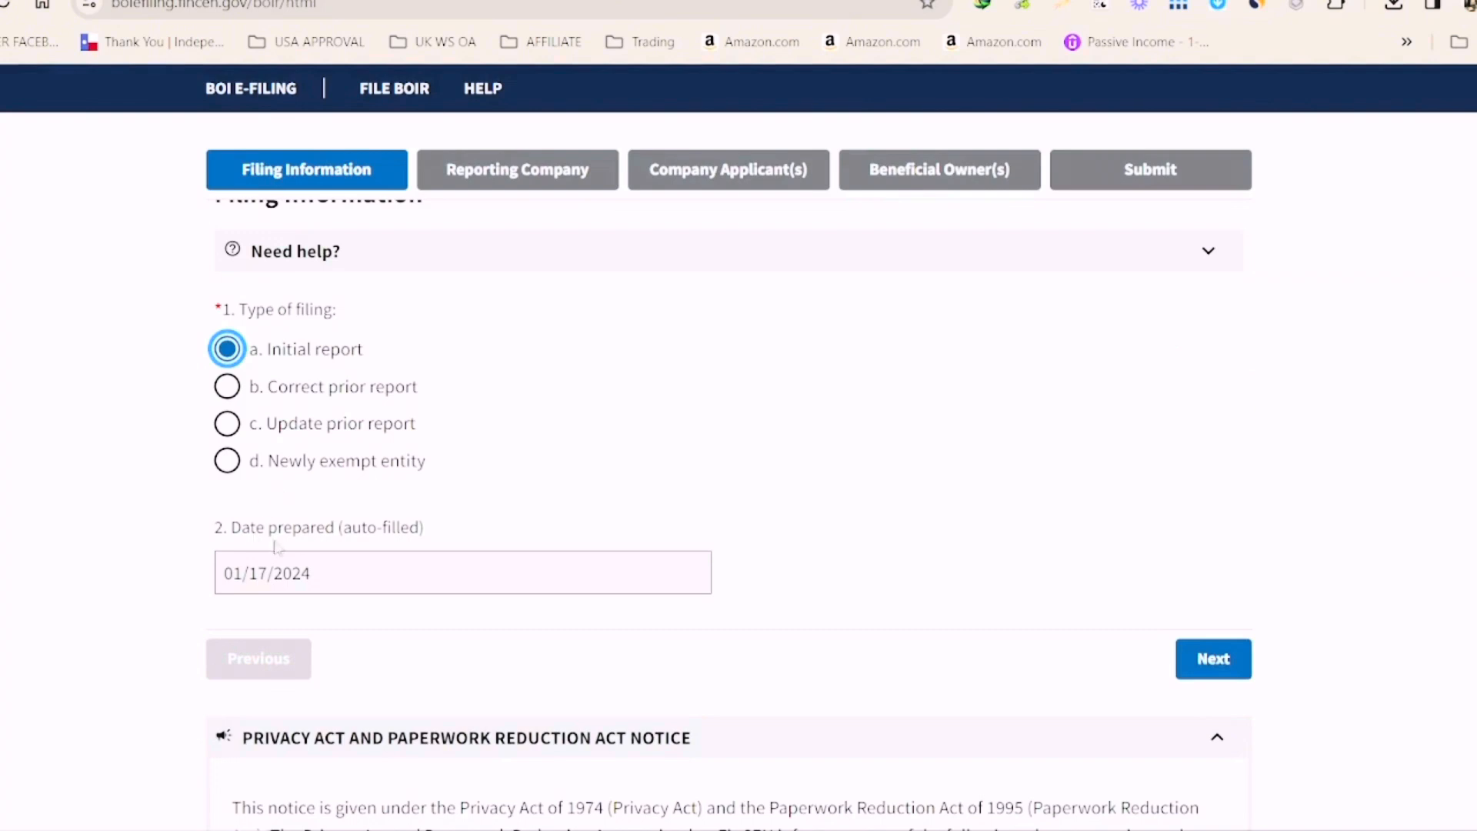
{"action": "scroll", "coordinate": [926, 749], "scroll_direction": "down", "scroll_amount": 5}
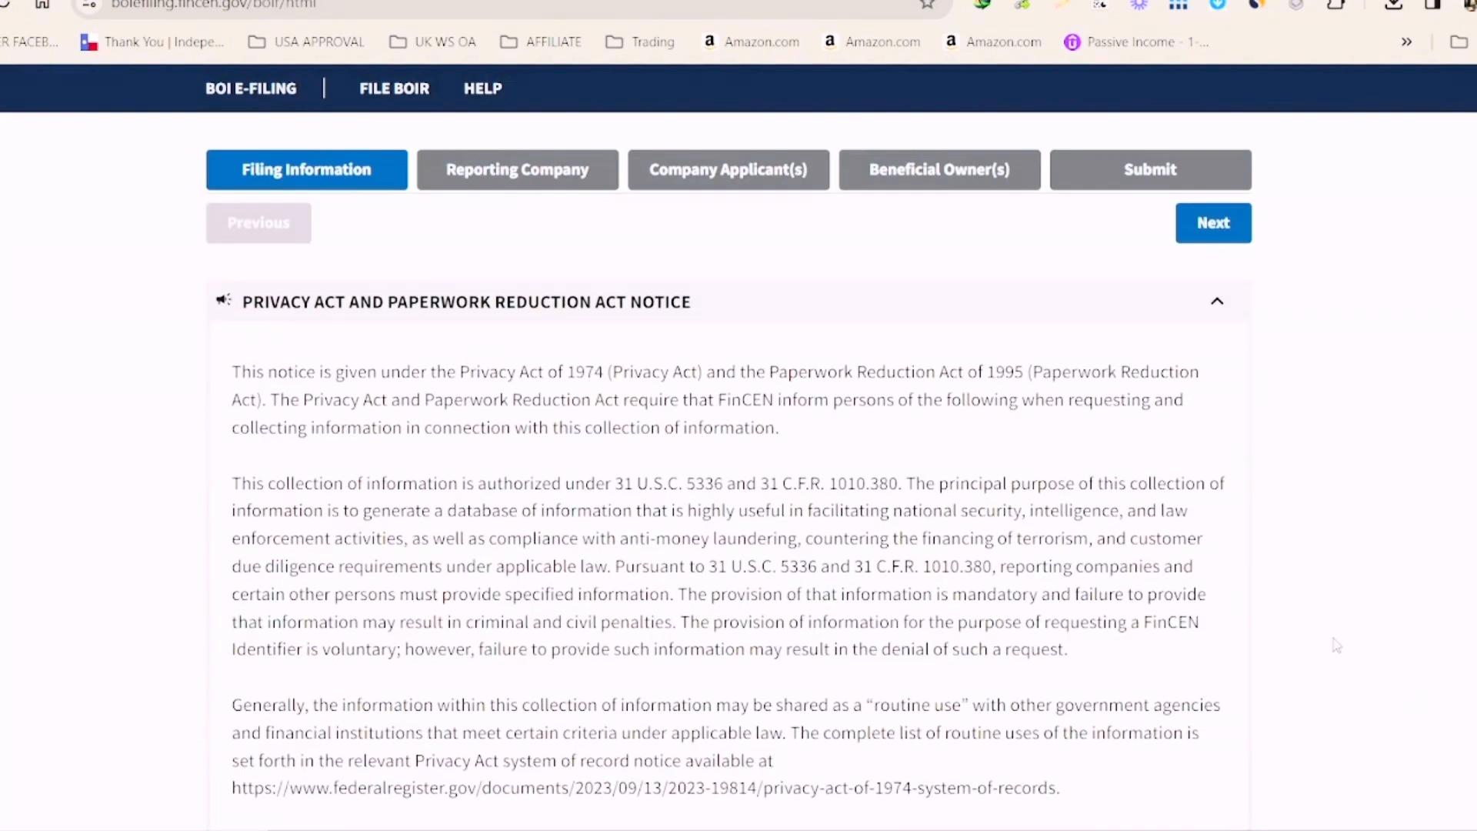
{"action": "scroll", "coordinate": [1337, 645], "scroll_direction": "up", "scroll_amount": 5}
{"action": "left_click", "coordinate": [1214, 659]}
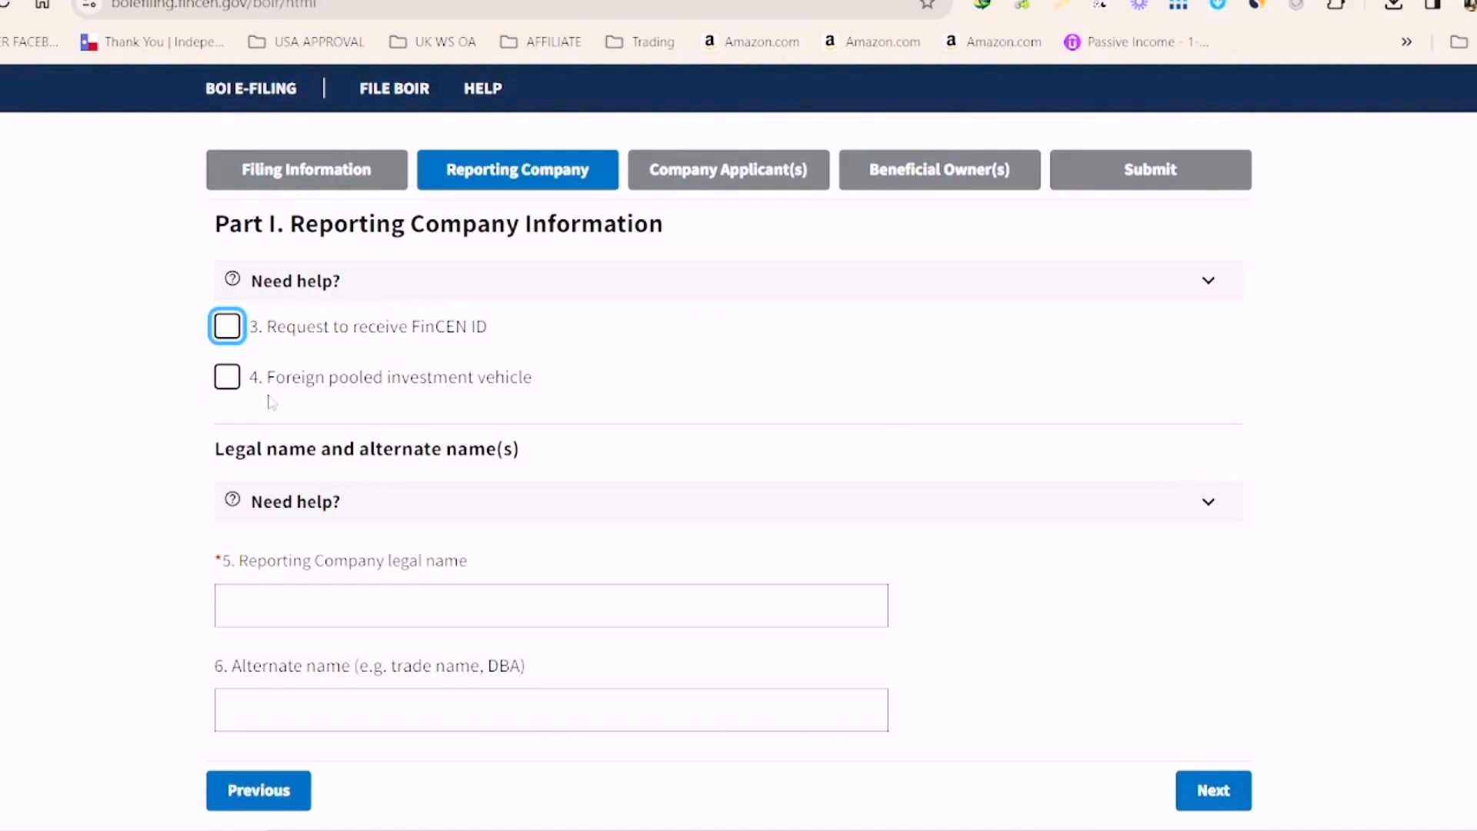
Step: Request to receive a FinCEN ID and set the reporting company's tax identification type to EIN
{"action": "left_click", "coordinate": [228, 328]}
{"action": "scroll", "coordinate": [350, 423], "scroll_direction": "down", "scroll_amount": 3}
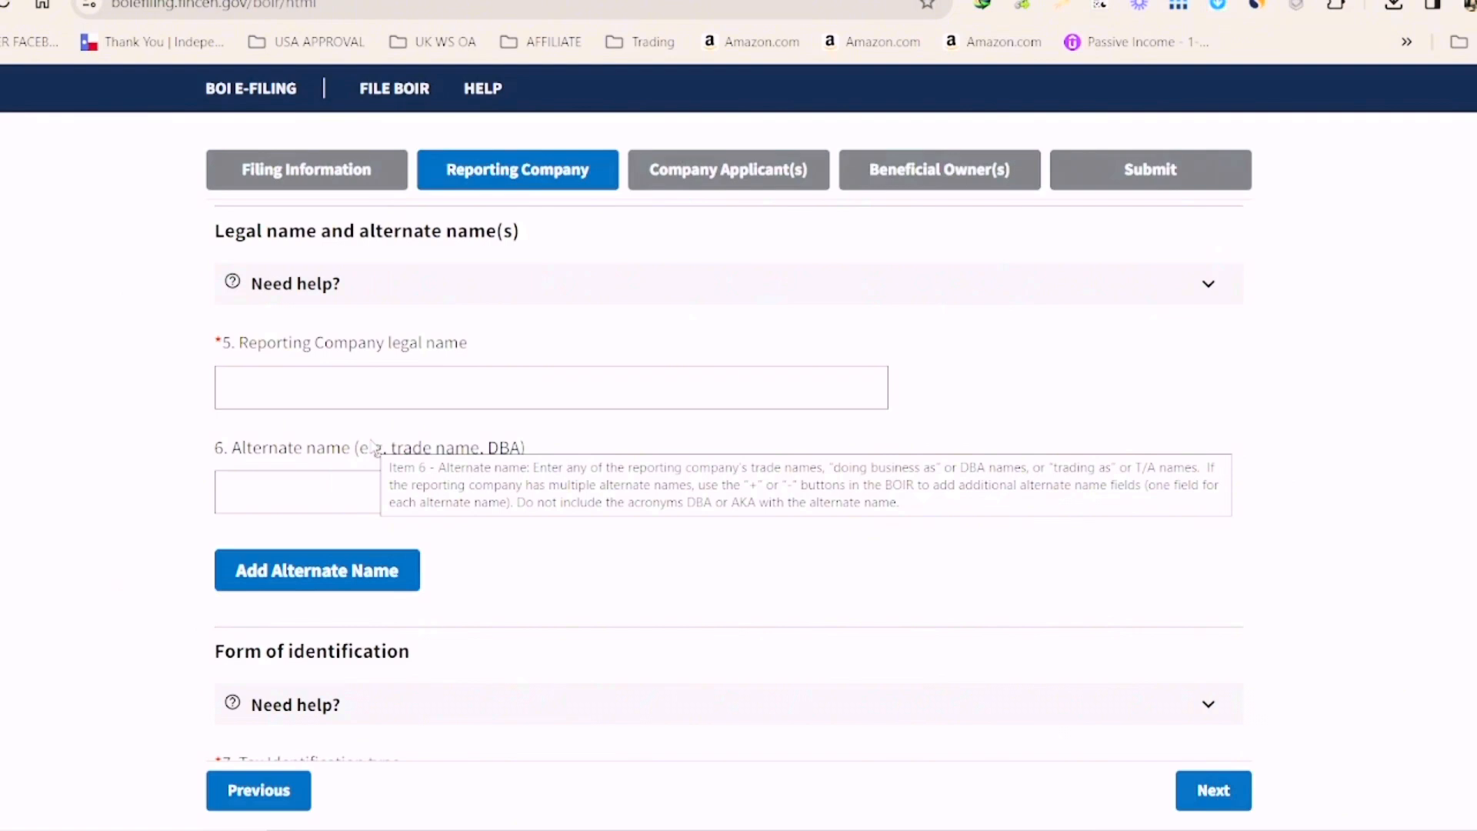
{"action": "scroll", "coordinate": [106, 453], "scroll_direction": "down", "scroll_amount": 5}
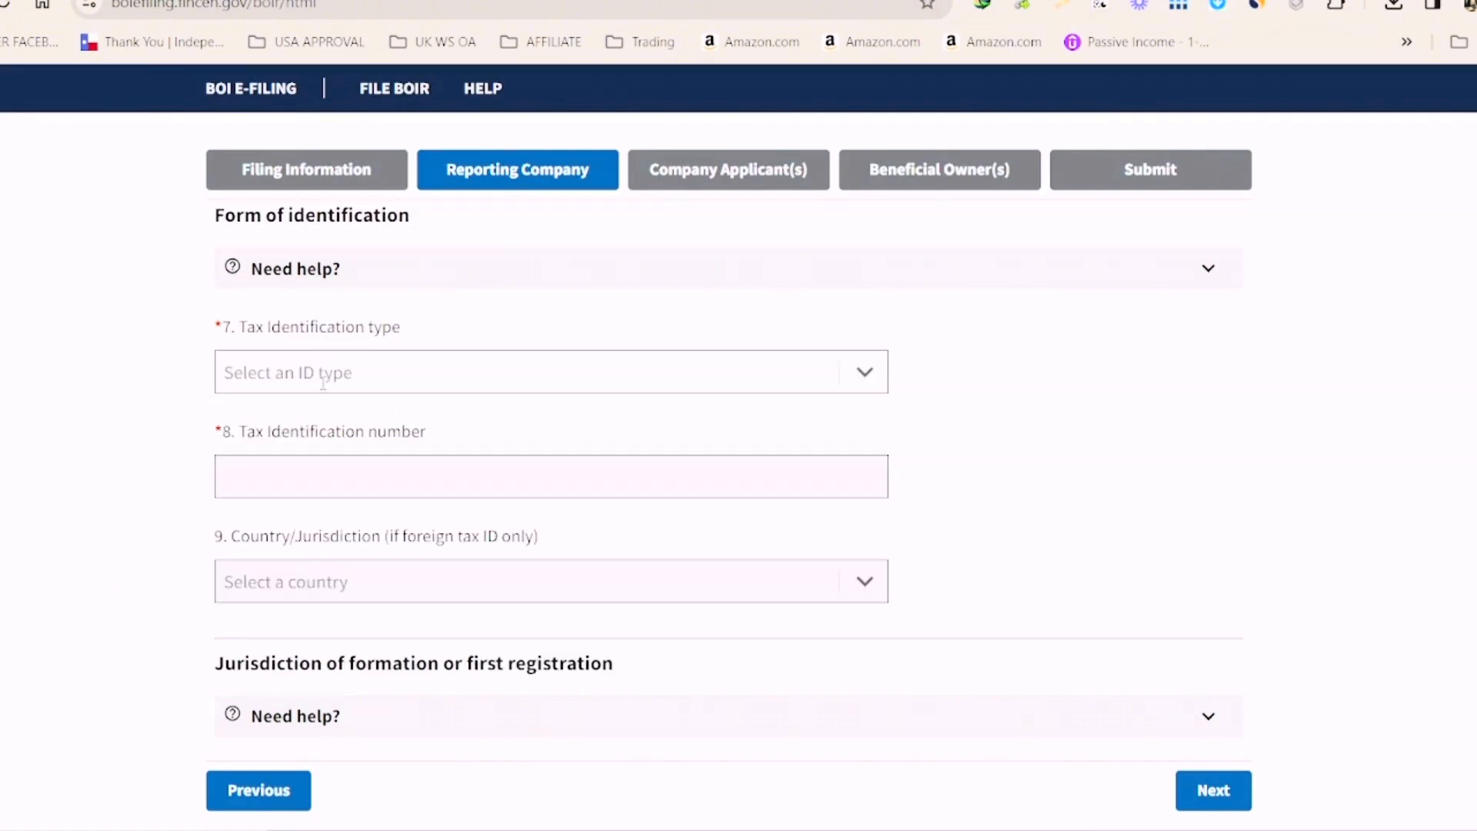
{"action": "left_click", "coordinate": [422, 384]}
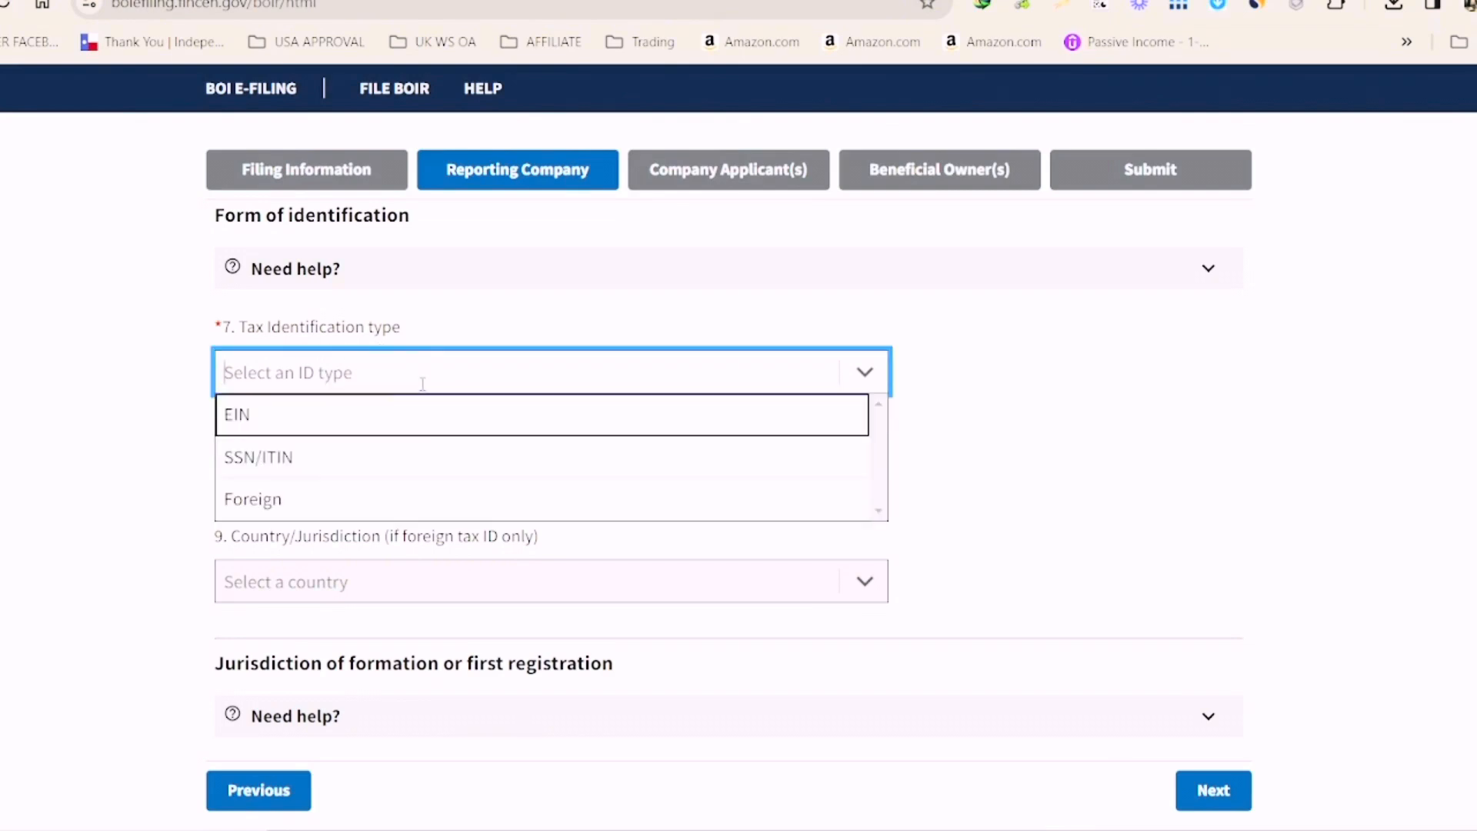
{"action": "left_click", "coordinate": [318, 419]}
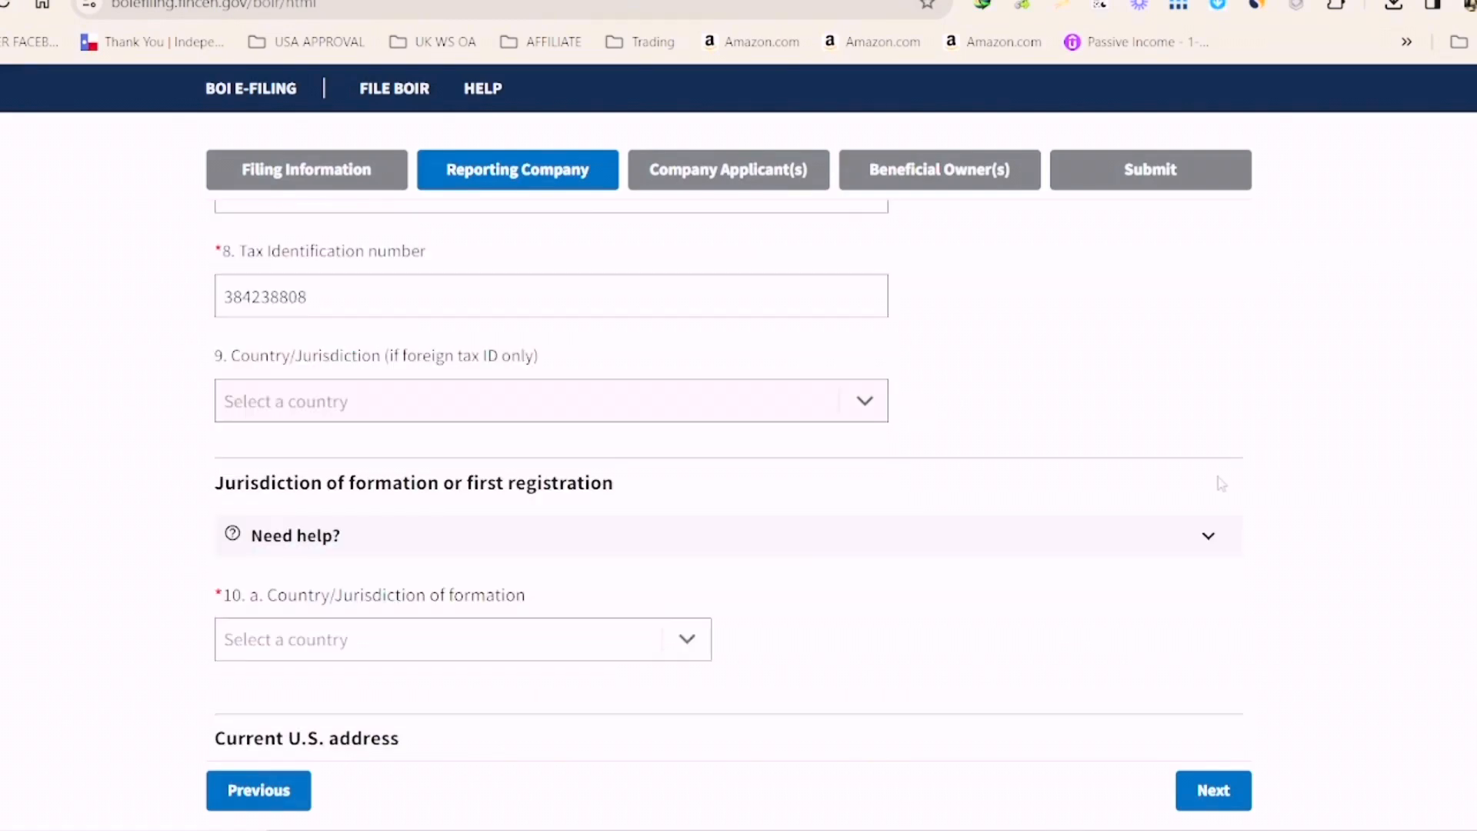
Step: Set the country of formation to United States of America
{"action": "scroll", "coordinate": [729, 462], "scroll_direction": "down", "scroll_amount": 2}
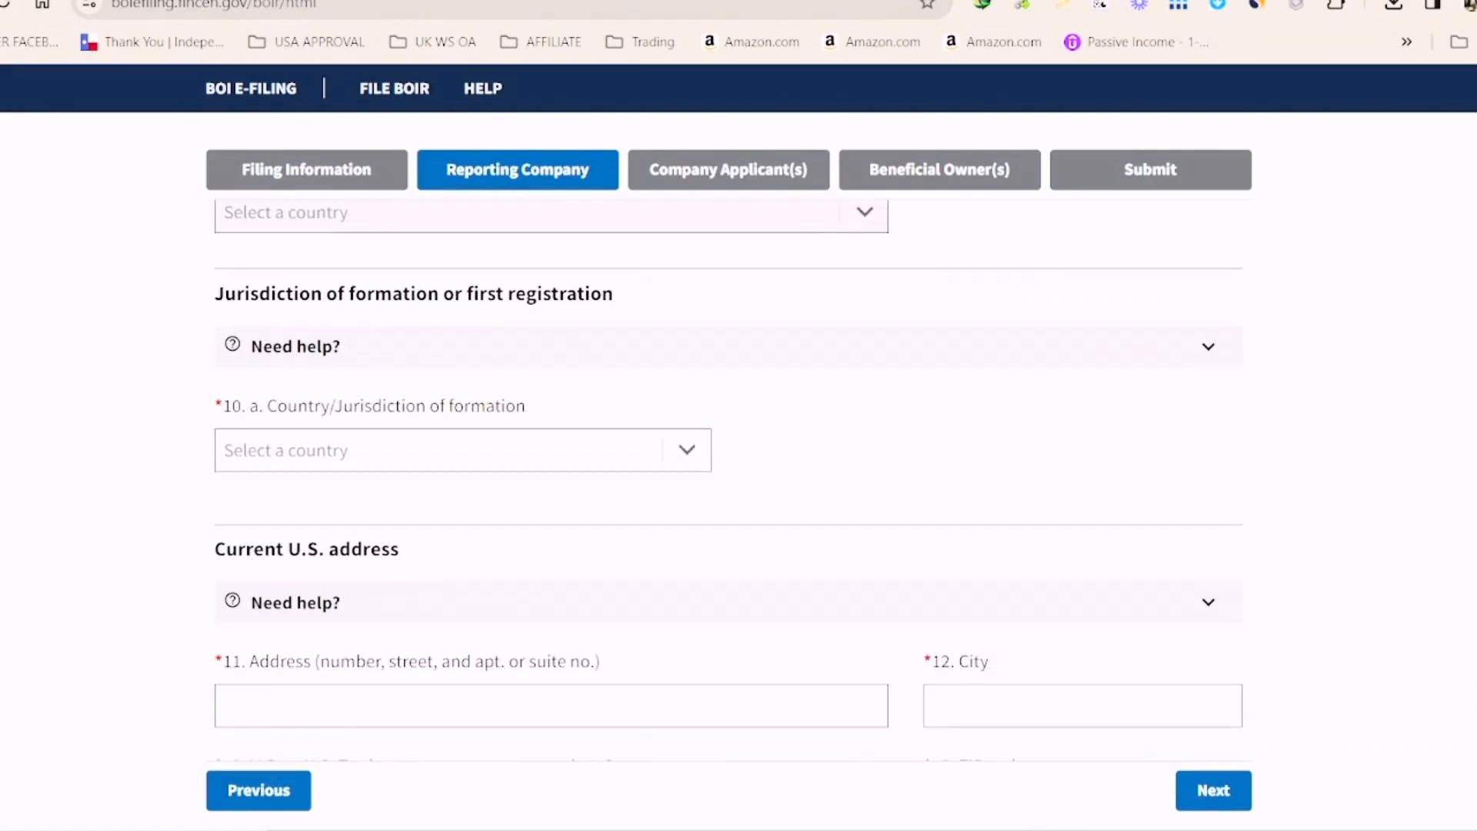
{"action": "scroll", "coordinate": [729, 477], "scroll_direction": "down", "scroll_amount": 1}
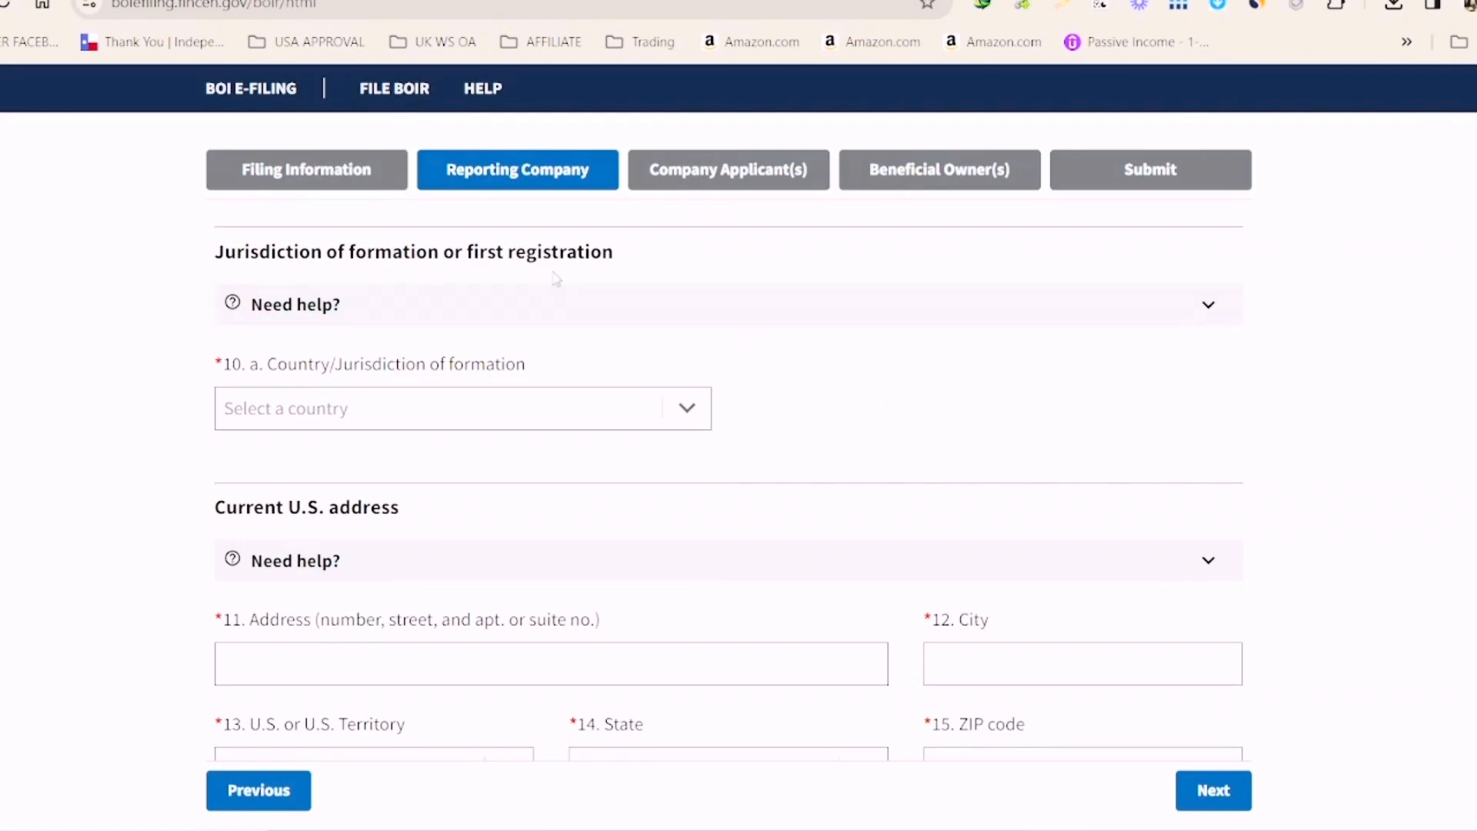
{"action": "left_click", "coordinate": [693, 411]}
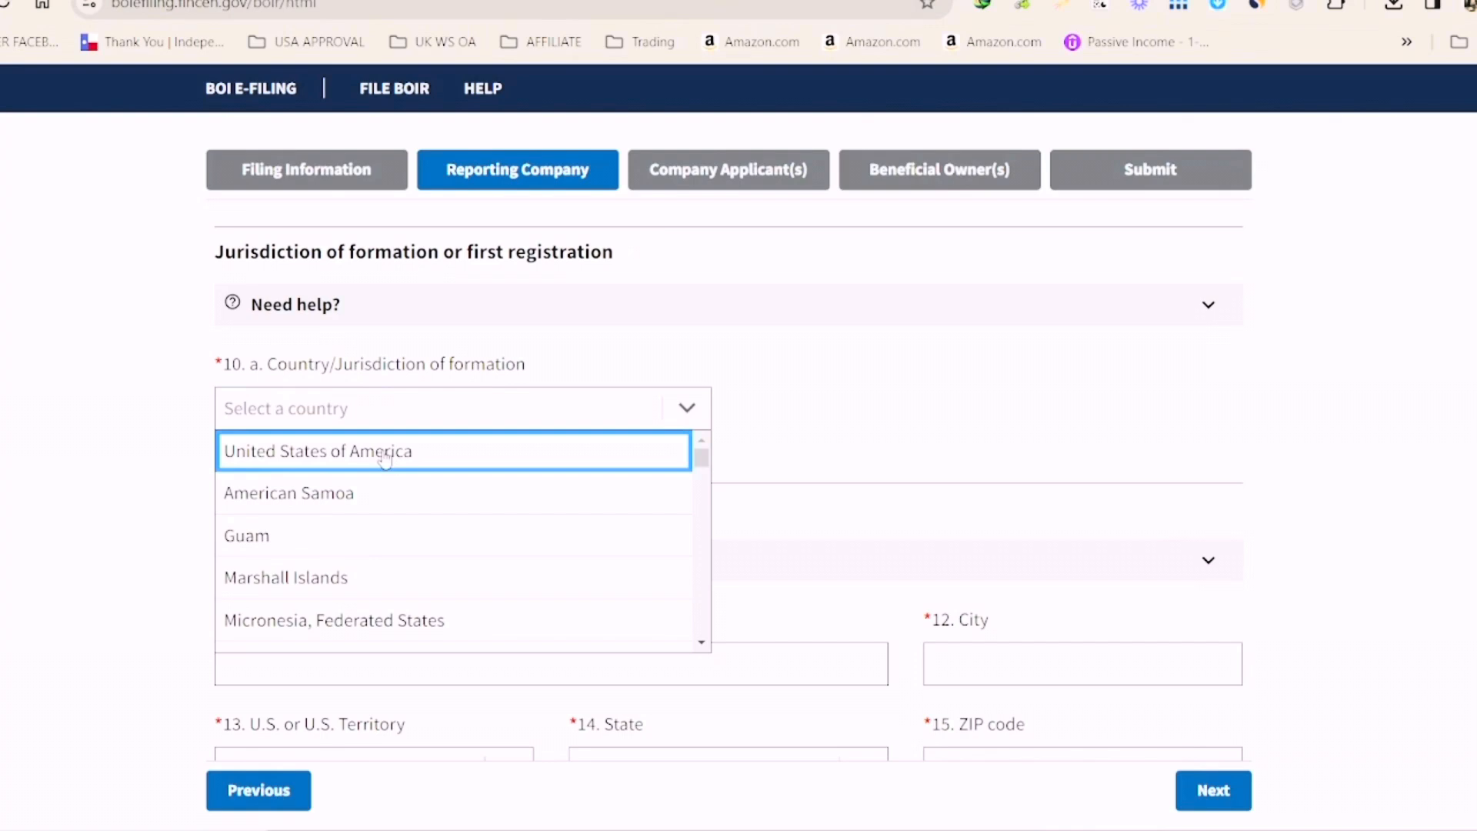
{"action": "left_click", "coordinate": [446, 453]}
Step: Set the domestic reporting company's state of formation to Wyoming
{"action": "scroll", "coordinate": [376, 523], "scroll_direction": "down", "scroll_amount": 3}
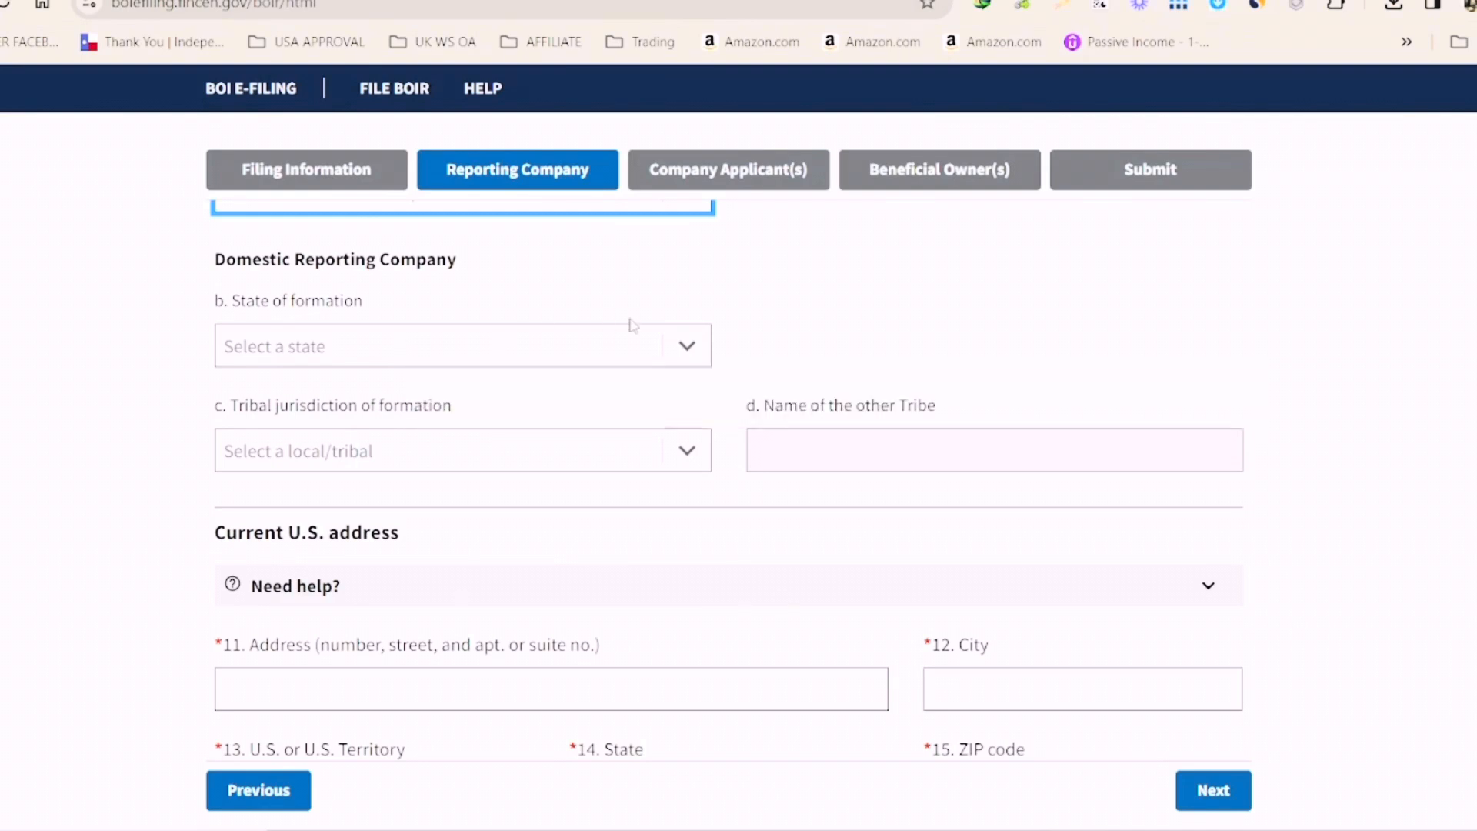
{"action": "left_click", "coordinate": [703, 361]}
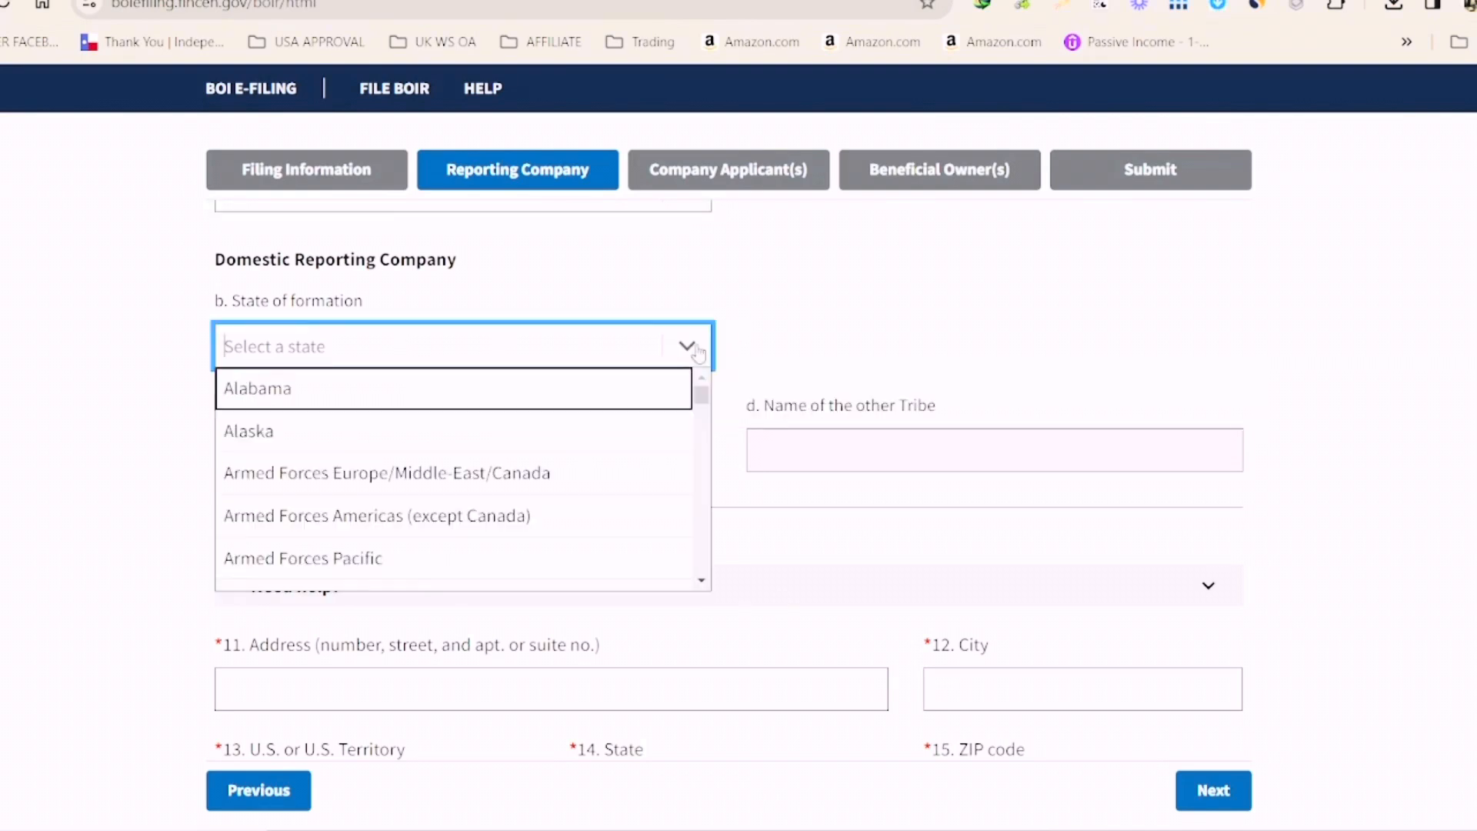
{"action": "left_click", "coordinate": [404, 341]}
{"action": "type", "text": "wymo"}
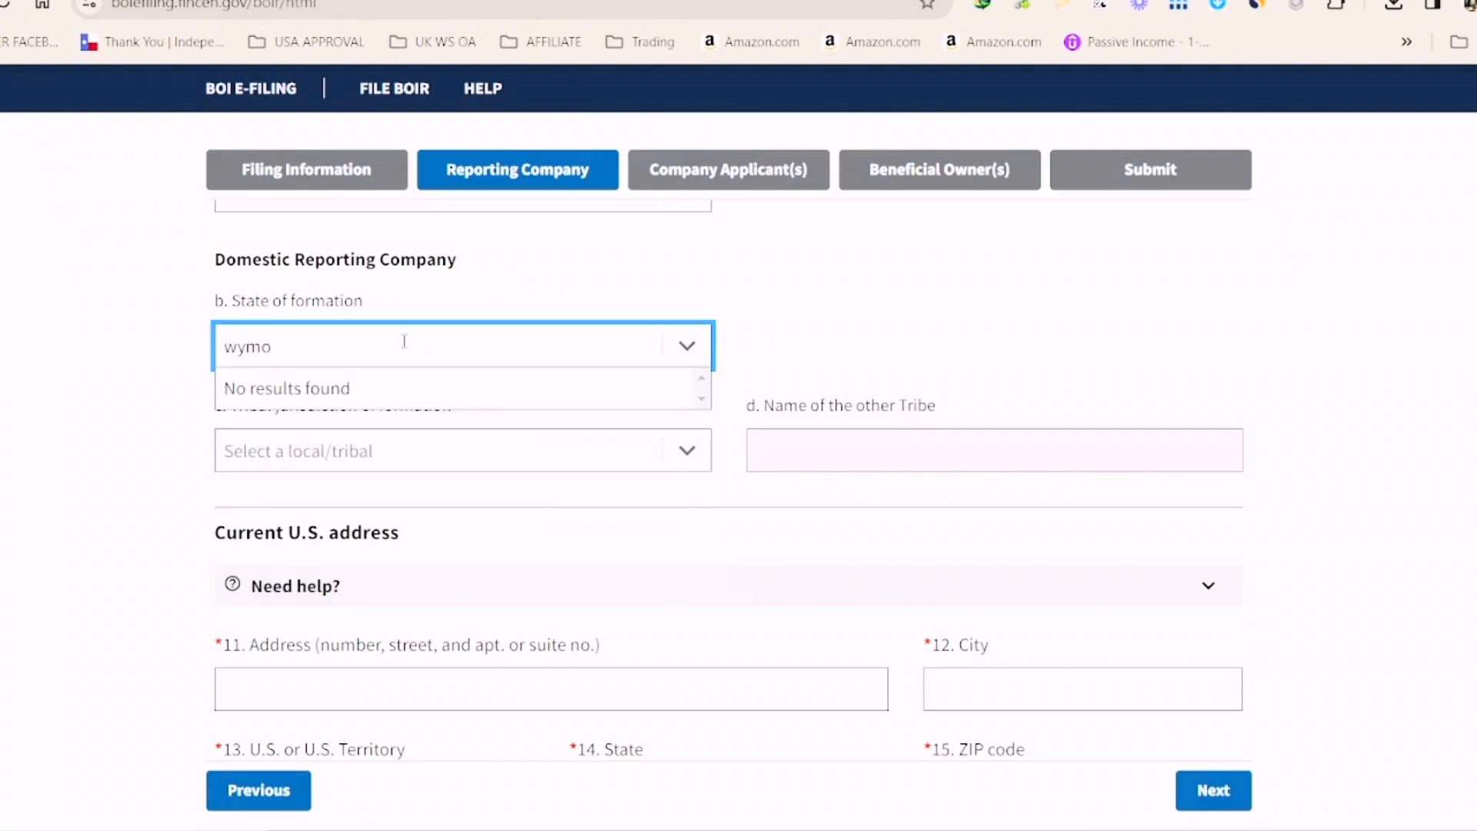
{"action": "key", "text": "BackSpace"}
{"action": "key", "text": "BackSpace"}
{"action": "key", "text": "Down"}
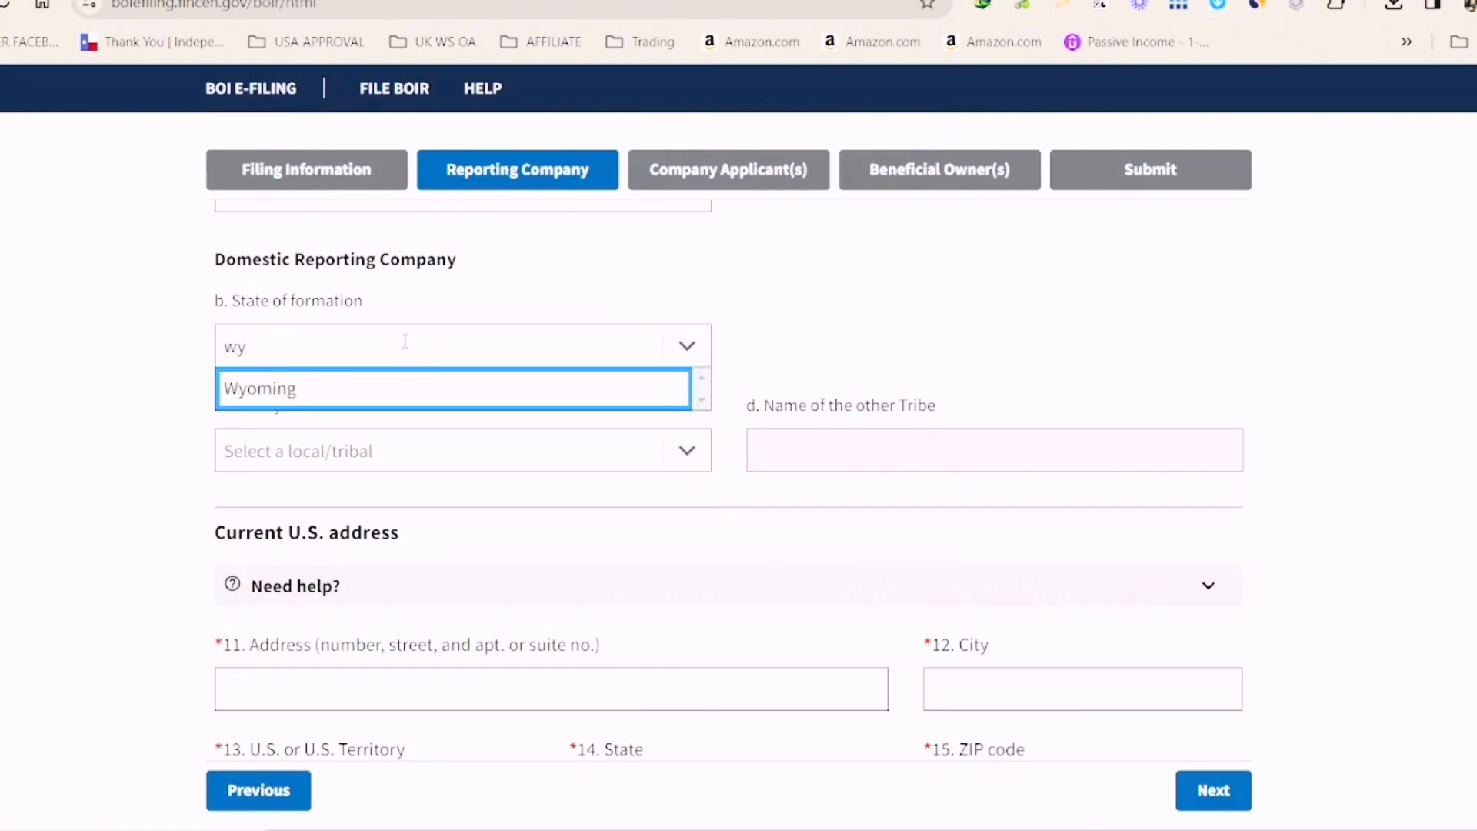
{"action": "left_click", "coordinate": [388, 387]}
Step: Continue to the company applicants section and expand the help instructions for item 16, Existing reporting company
{"action": "scroll", "coordinate": [850, 430], "scroll_direction": "down", "scroll_amount": 3}
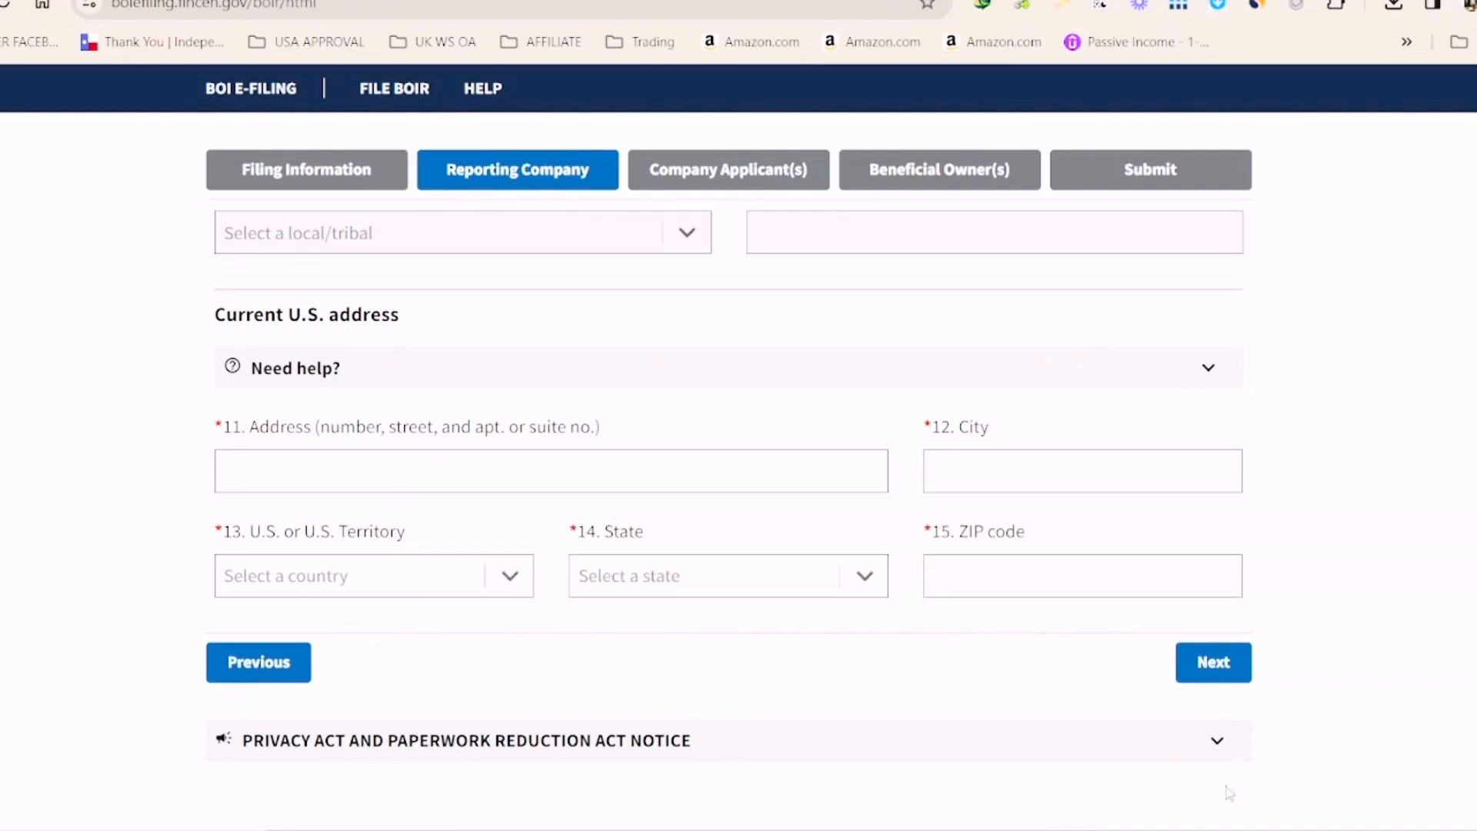
{"action": "left_click", "coordinate": [1213, 662]}
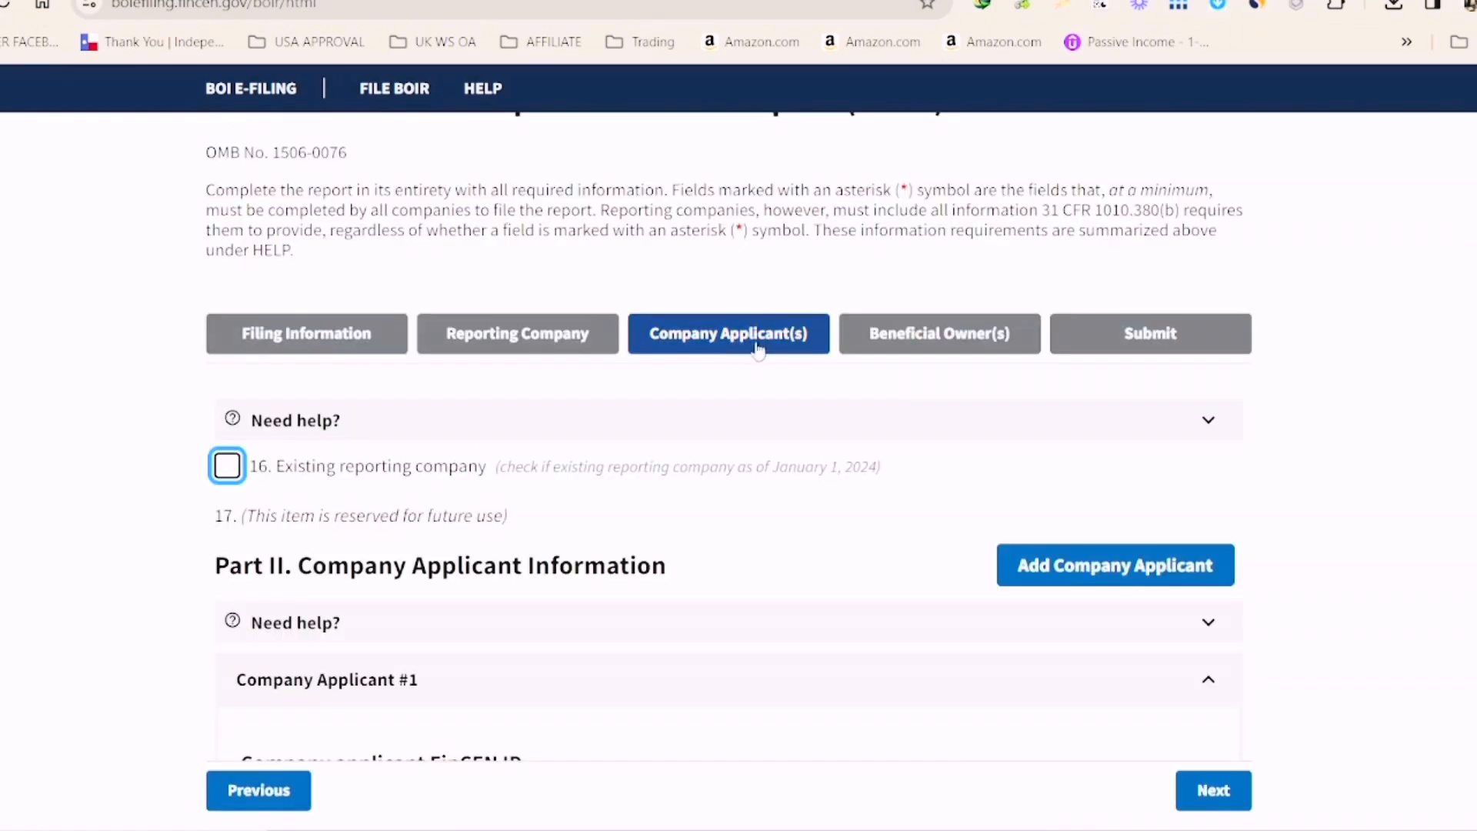
{"action": "scroll", "coordinate": [277, 508], "scroll_direction": "down", "scroll_amount": 2}
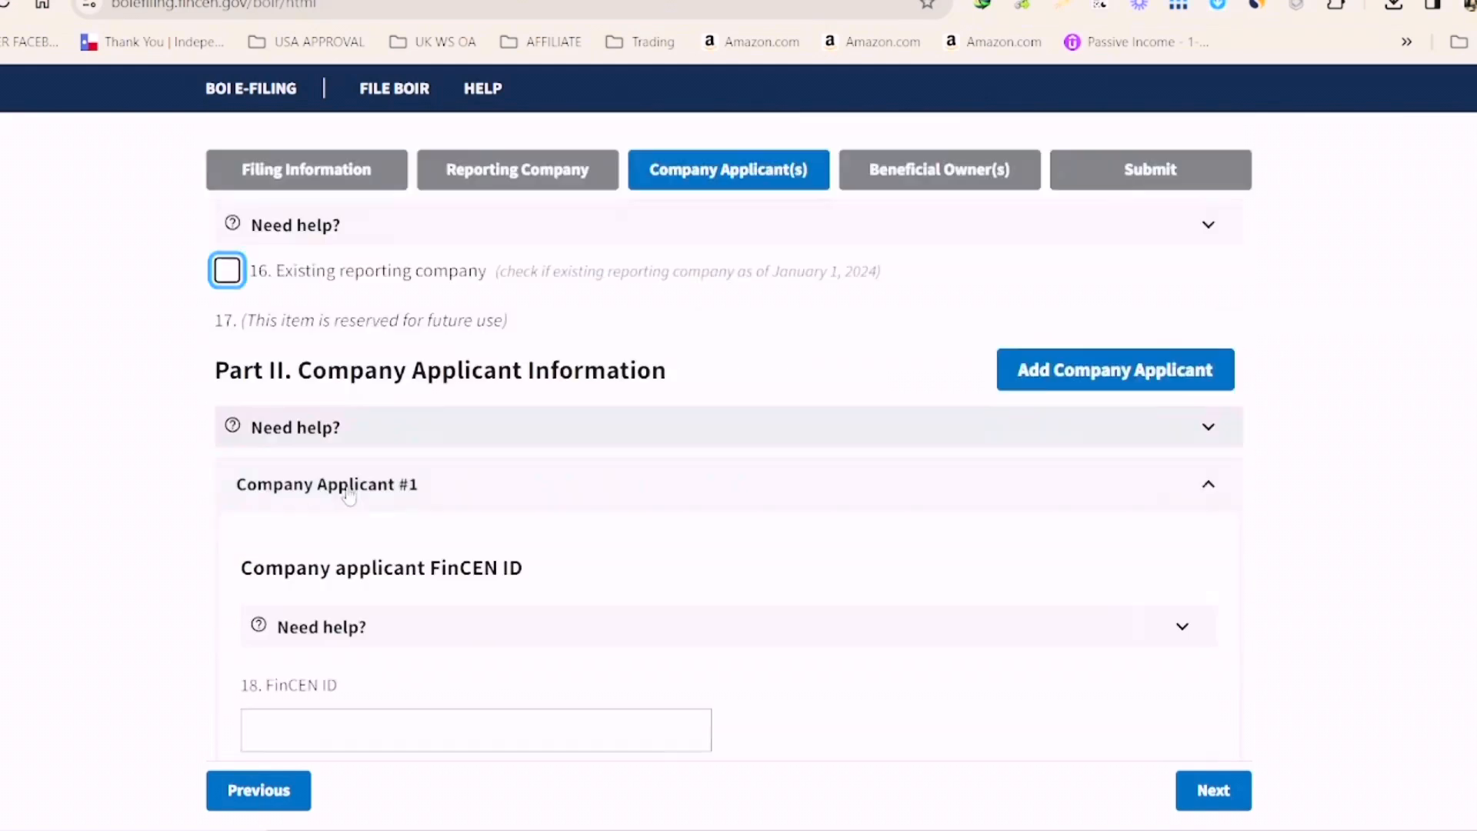
{"action": "scroll", "coordinate": [890, 355], "scroll_direction": "up", "scroll_amount": 2}
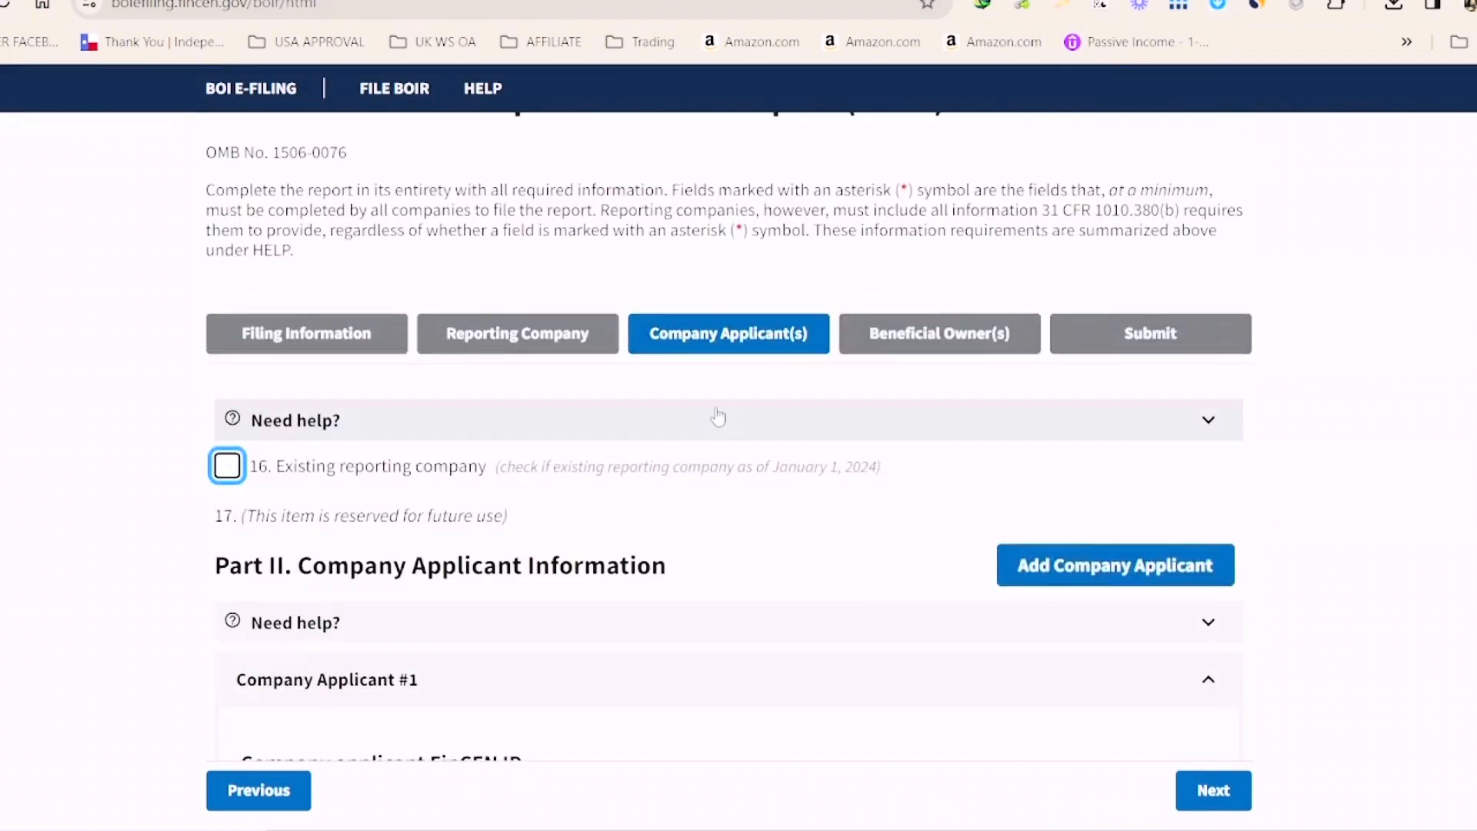
{"action": "left_click", "coordinate": [715, 419]}
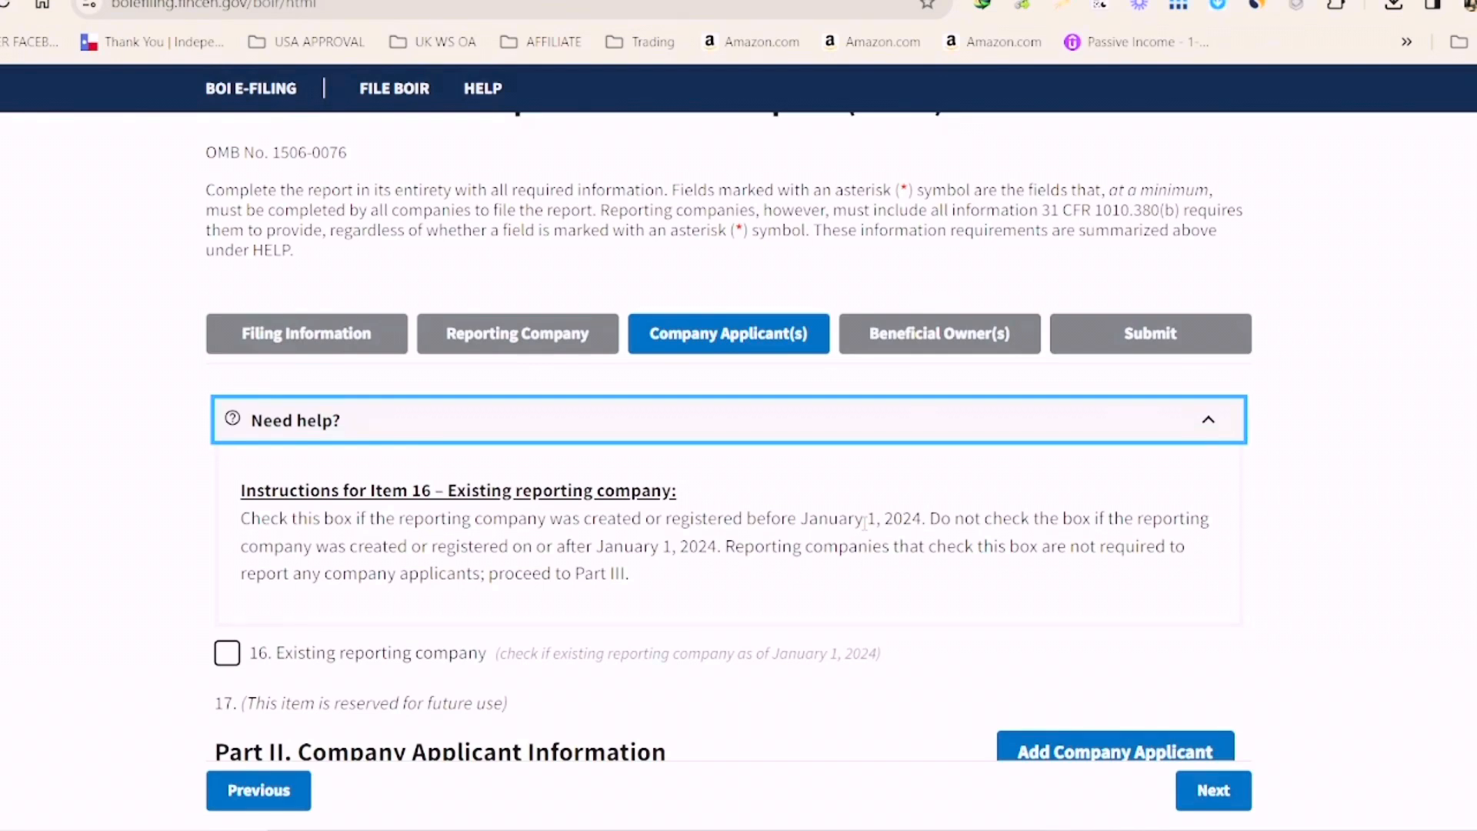
Step: Mark the company as an existing reporting company and accept clearing and disabling the company applicant fields
{"action": "left_click", "coordinate": [225, 655]}
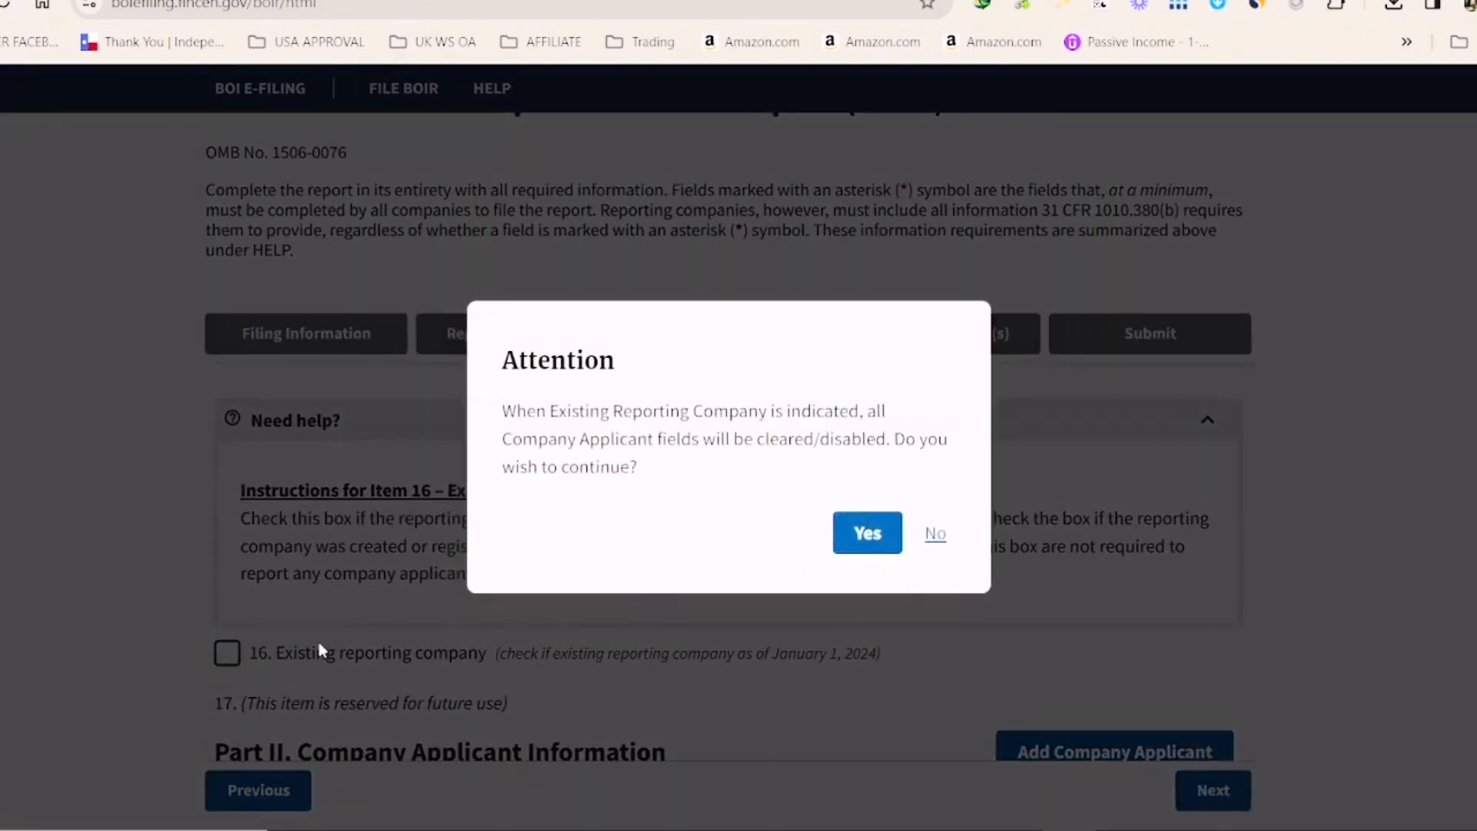
{"action": "left_click", "coordinate": [868, 532]}
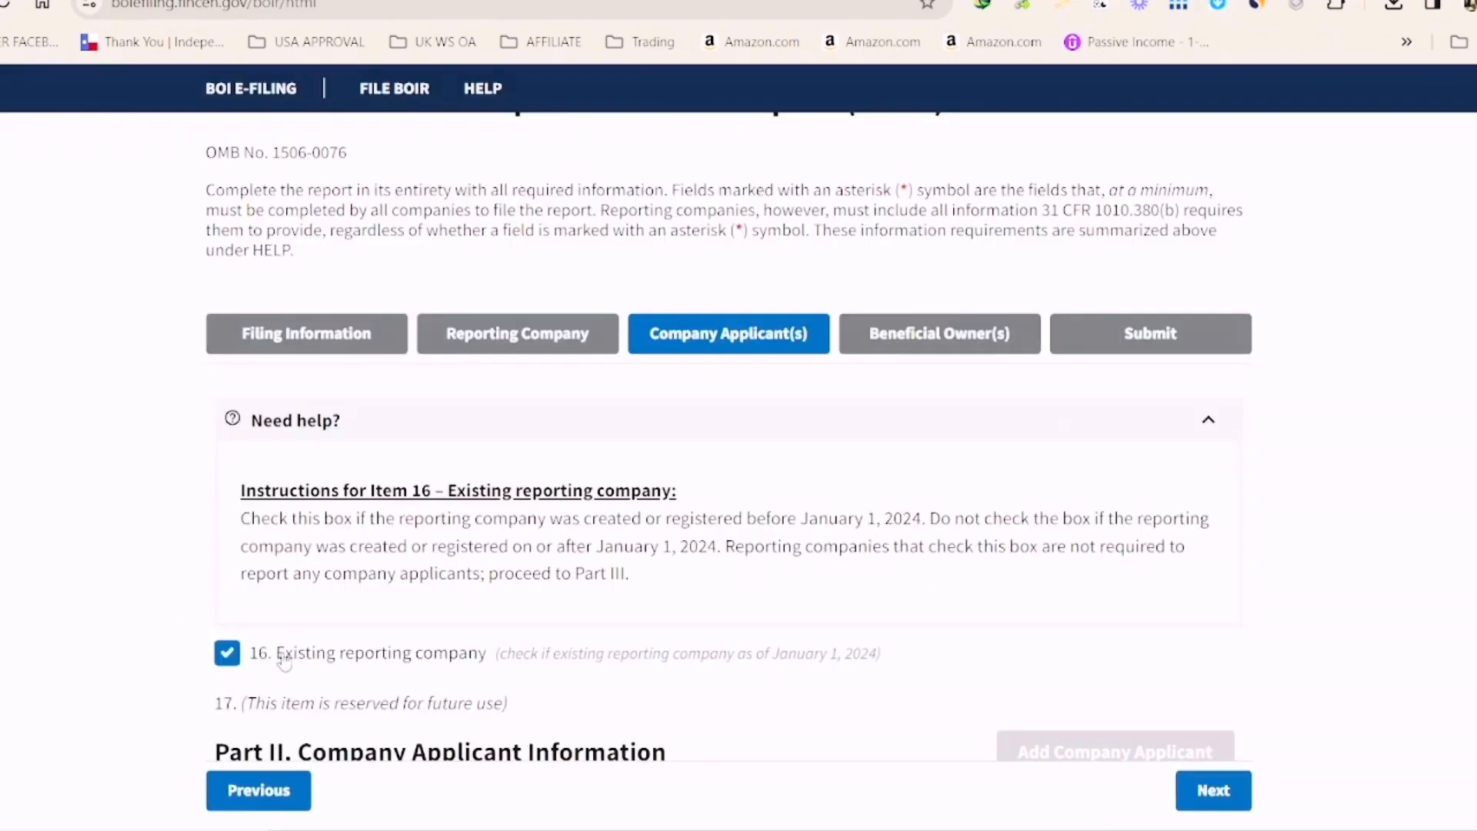
{"action": "scroll", "coordinate": [364, 595], "scroll_direction": "down", "scroll_amount": 4}
{"action": "scroll", "coordinate": [365, 594], "scroll_direction": "down", "scroll_amount": 5}
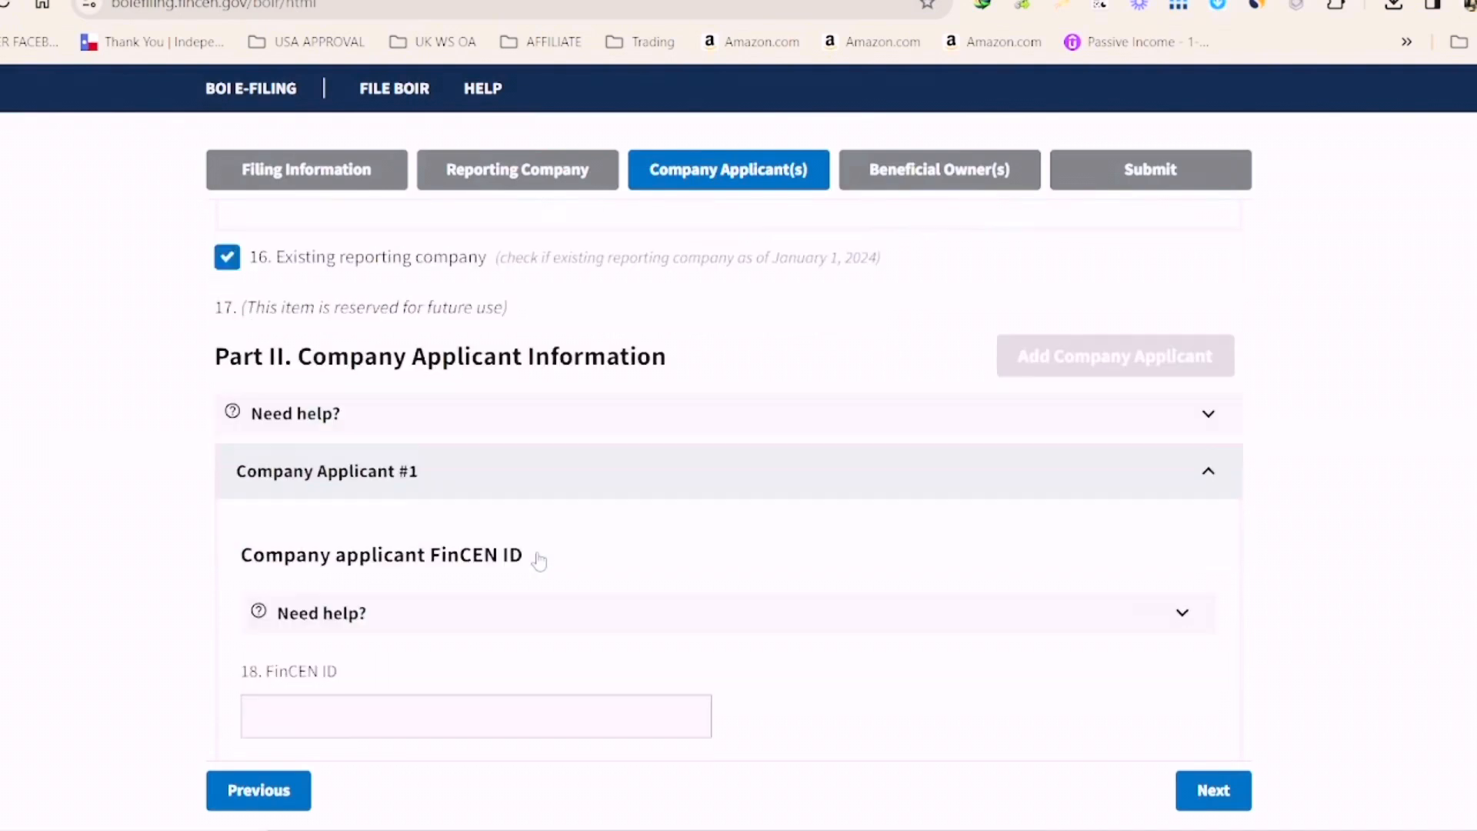
Step: Look over the disabled company applicant fields, from the FinCEN ID through the identifying document image
{"action": "scroll", "coordinate": [385, 484], "scroll_direction": "down", "scroll_amount": 3}
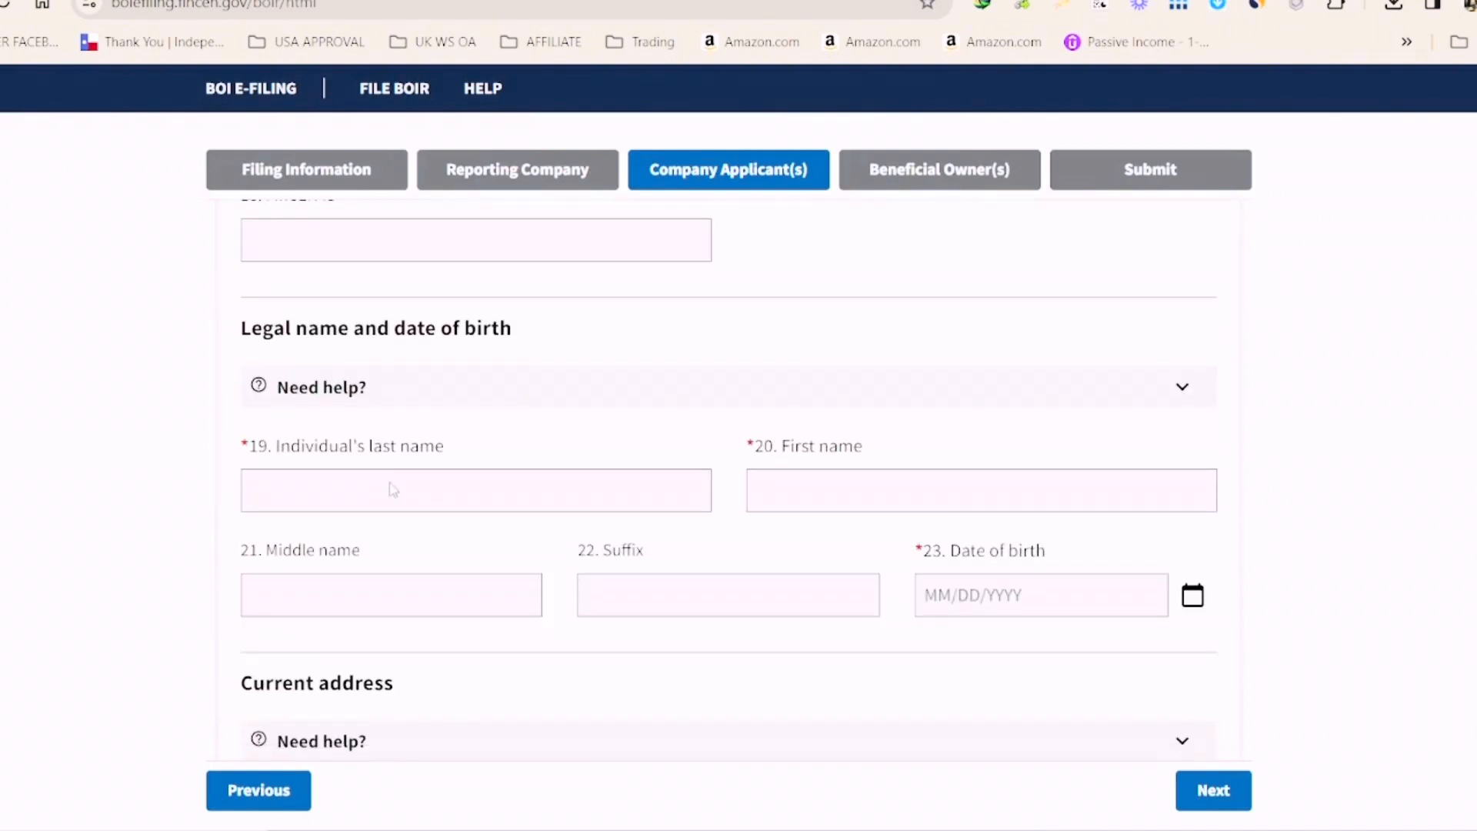
{"action": "scroll", "coordinate": [419, 542], "scroll_direction": "up", "scroll_amount": 6}
{"action": "scroll", "coordinate": [400, 554], "scroll_direction": "up", "scroll_amount": 4}
{"action": "scroll", "coordinate": [373, 570], "scroll_direction": "down", "scroll_amount": 3}
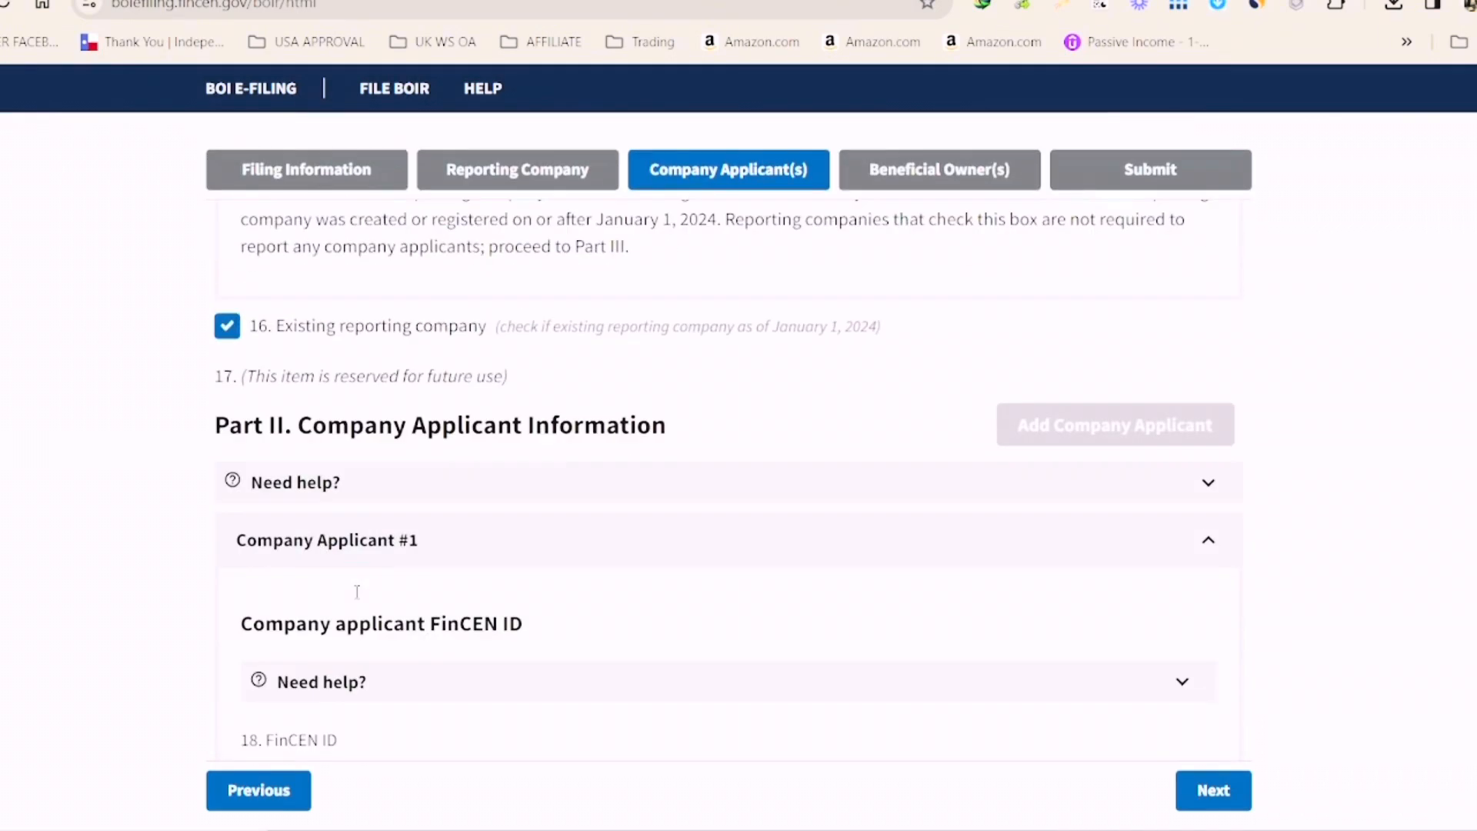
{"action": "scroll", "coordinate": [289, 415], "scroll_direction": "down", "scroll_amount": 12}
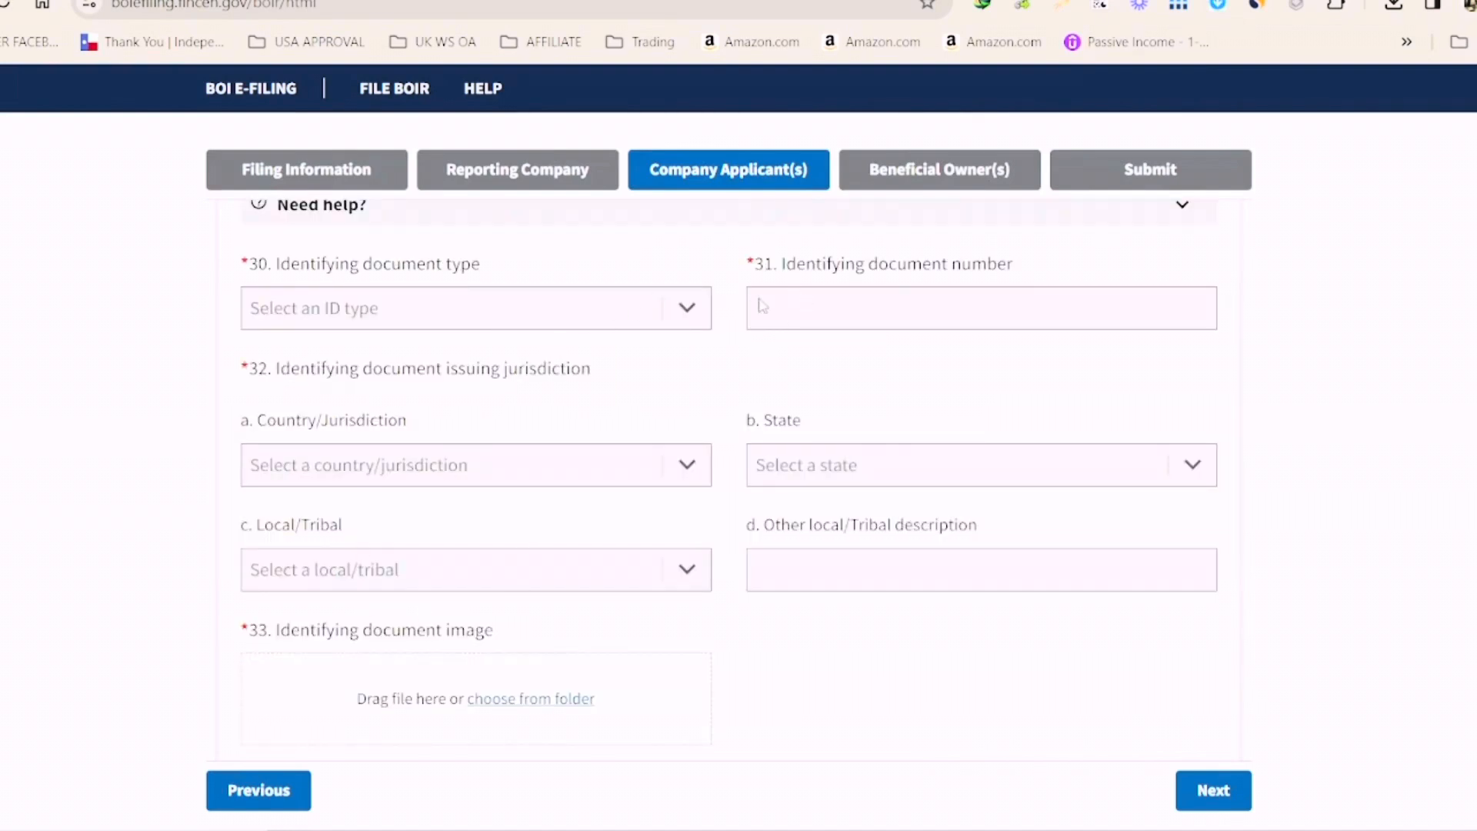
{"action": "mouse_move", "coordinate": [459, 581]}
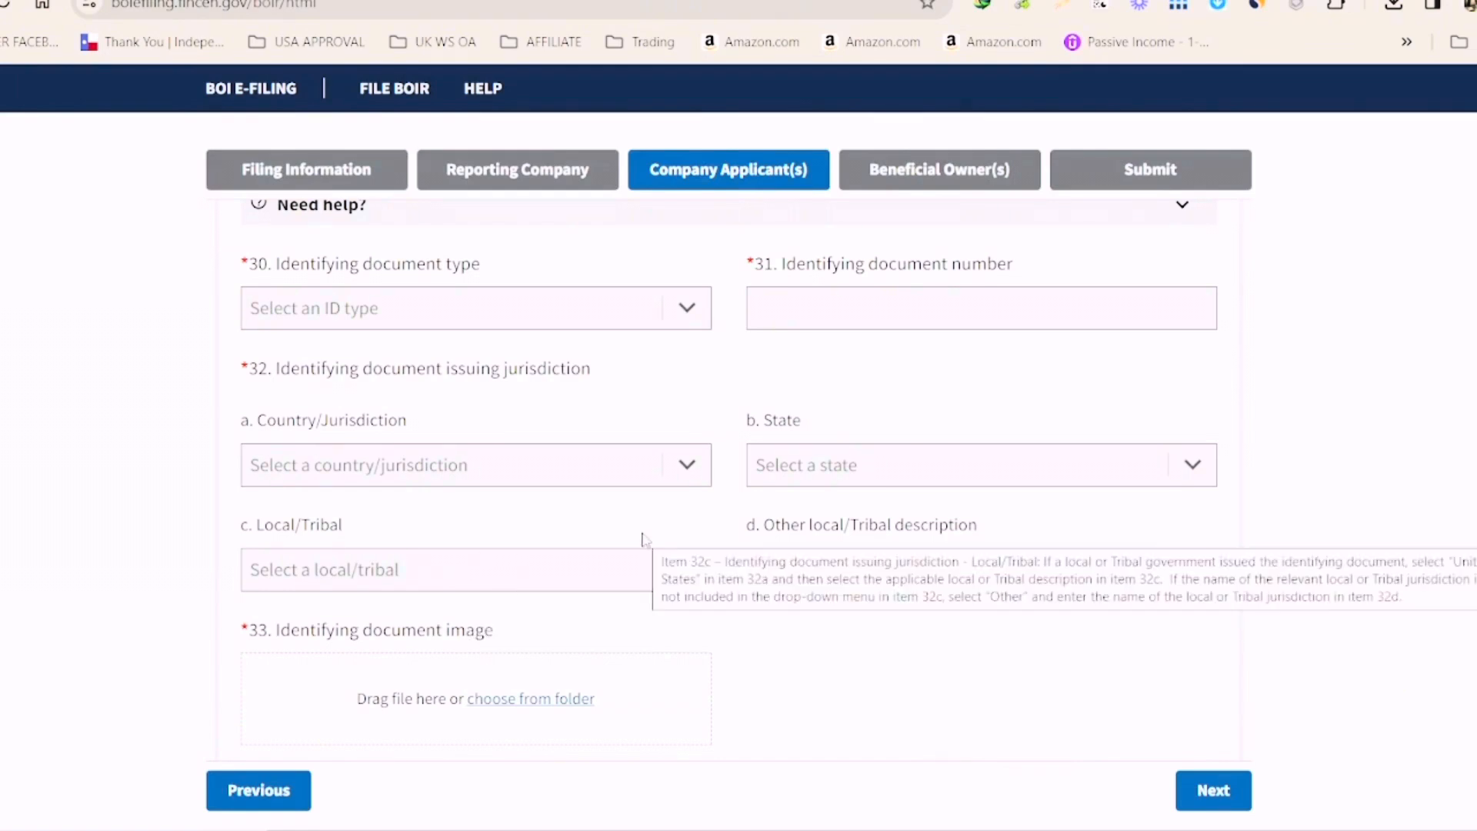
{"action": "scroll", "coordinate": [644, 539], "scroll_direction": "down", "scroll_amount": 2}
{"action": "scroll", "coordinate": [593, 616], "scroll_direction": "up", "scroll_amount": 10}
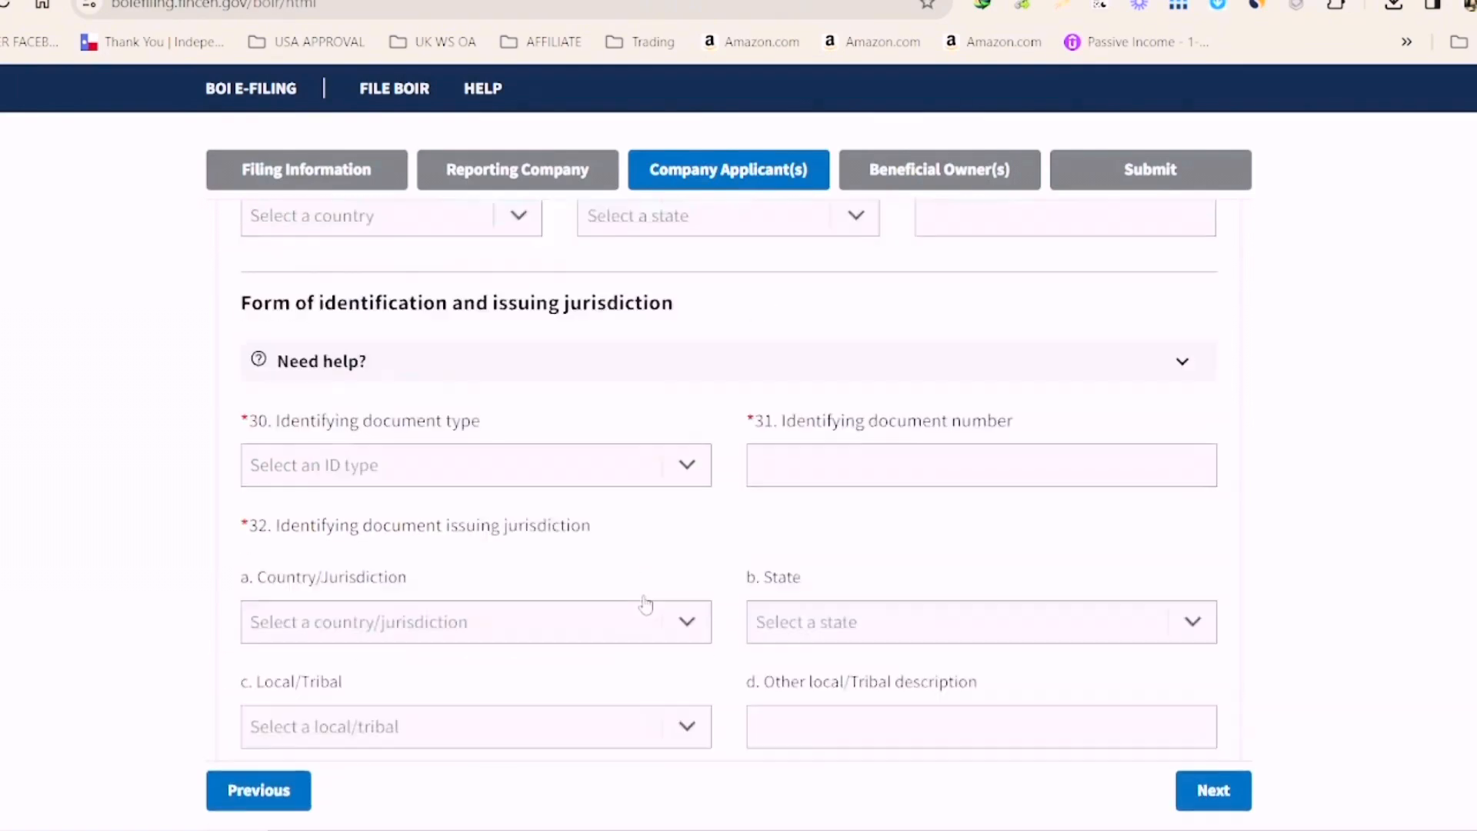
{"action": "scroll", "coordinate": [541, 467], "scroll_direction": "up", "scroll_amount": 8}
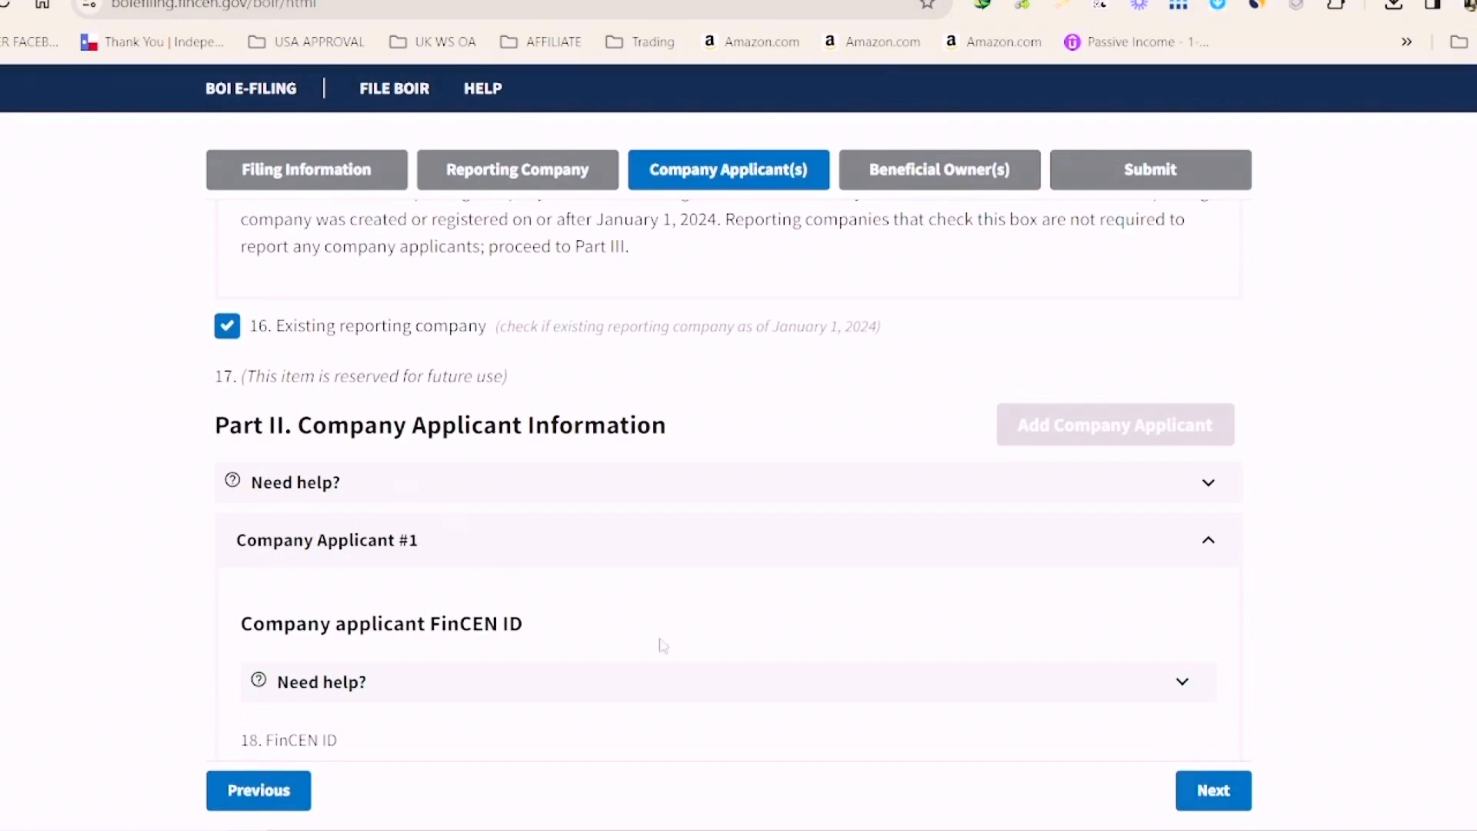
Step: Continue to the beneficial owner section and look over its FinCEN ID, exempt entity, legal name and residential address fields
{"action": "left_click", "coordinate": [1213, 791]}
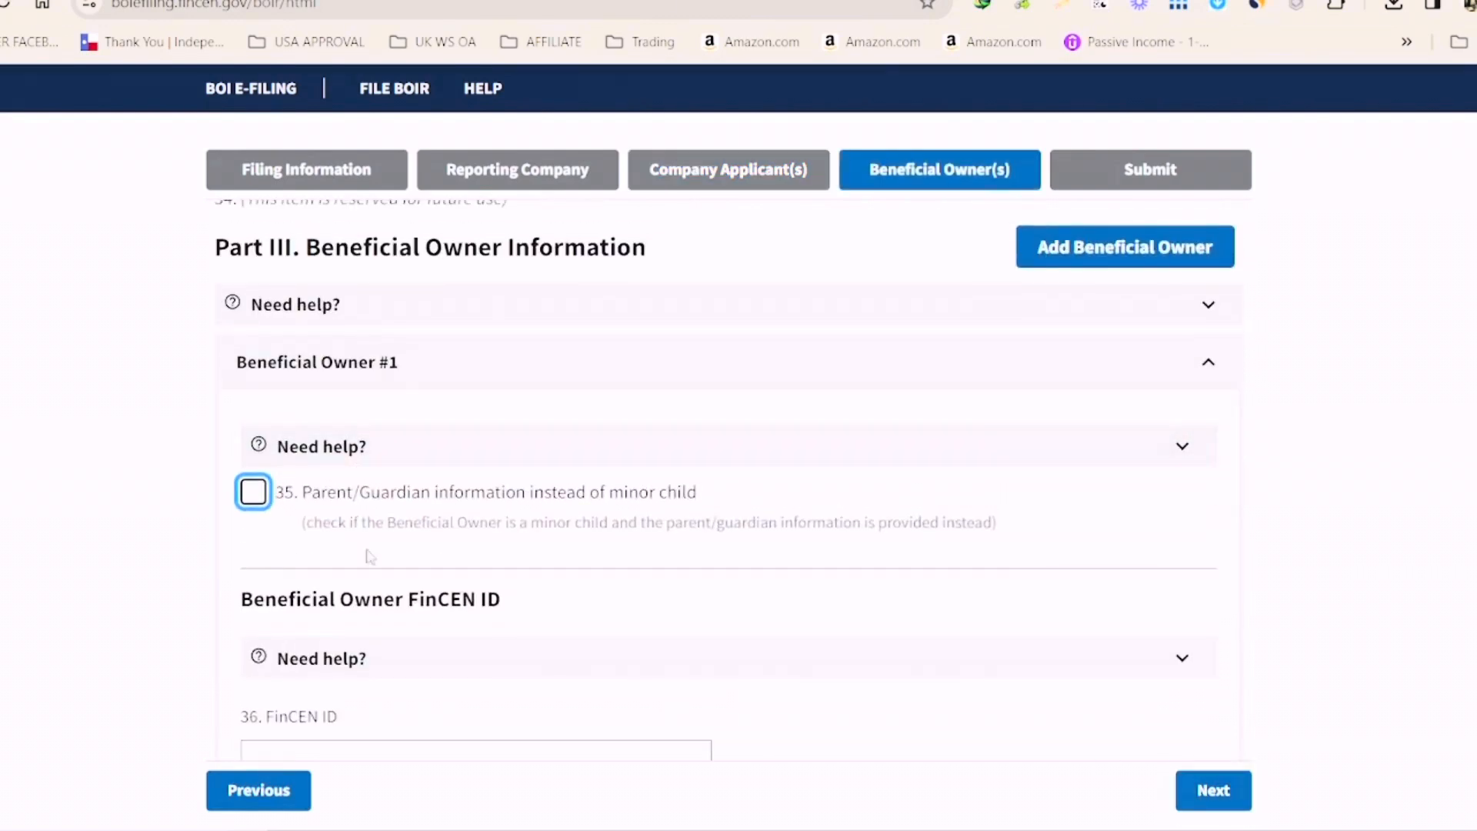
{"action": "scroll", "coordinate": [369, 554], "scroll_direction": "down", "scroll_amount": 7}
{"action": "scroll", "coordinate": [367, 582], "scroll_direction": "down", "scroll_amount": 8}
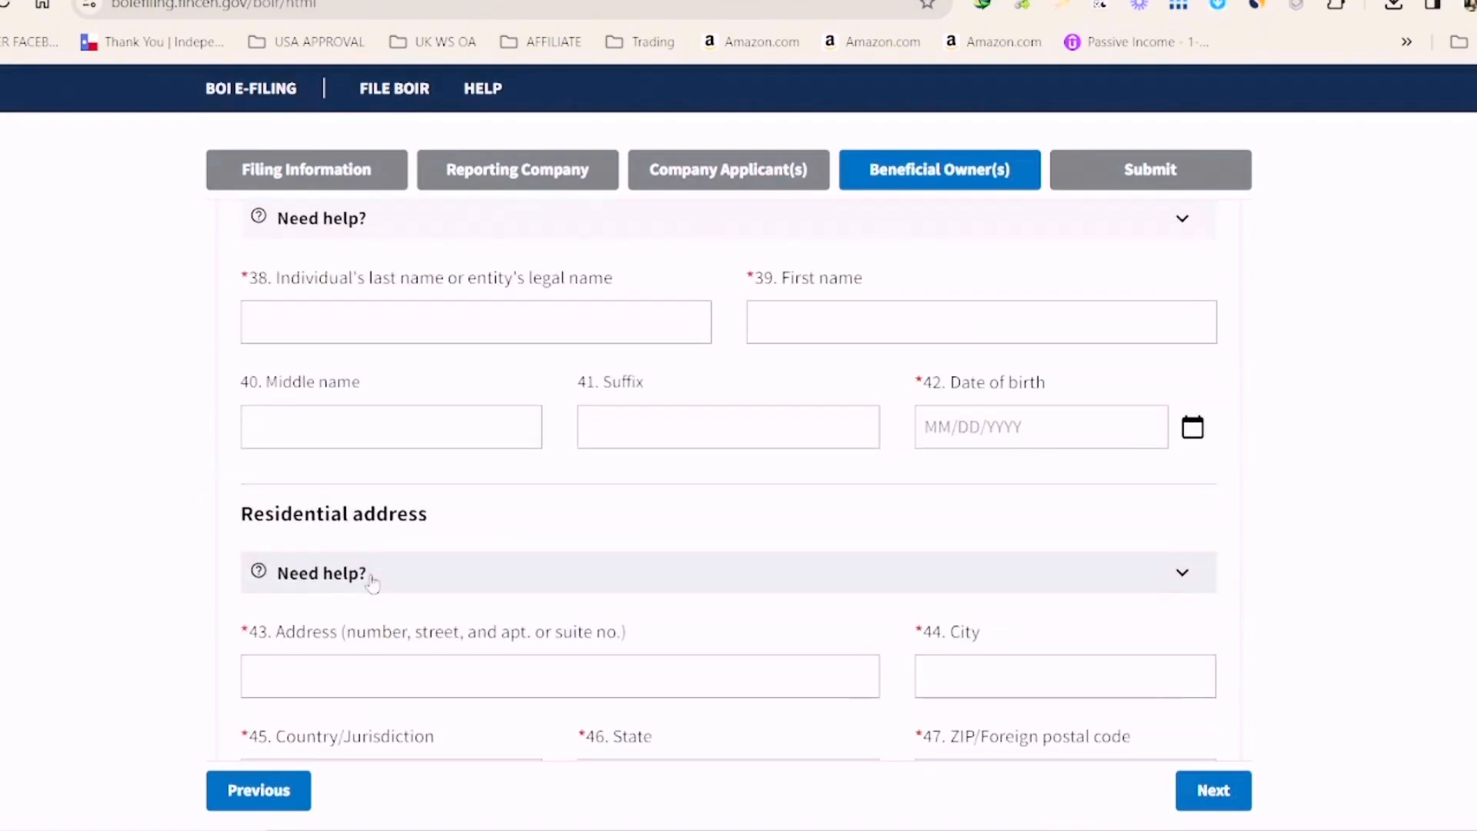
{"action": "scroll", "coordinate": [483, 610], "scroll_direction": "up", "scroll_amount": 15}
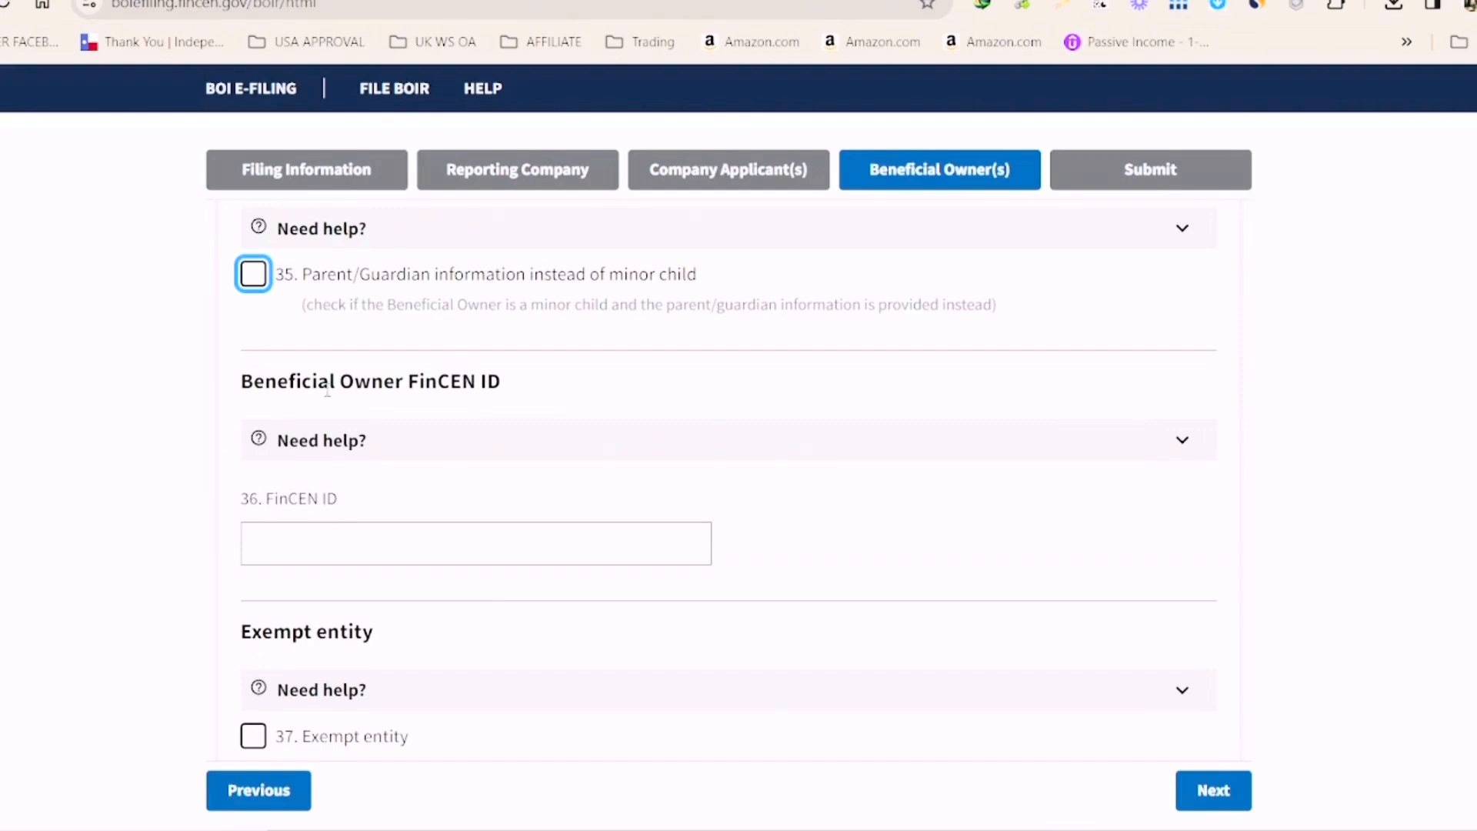
{"action": "scroll", "coordinate": [347, 395], "scroll_direction": "down", "scroll_amount": 6}
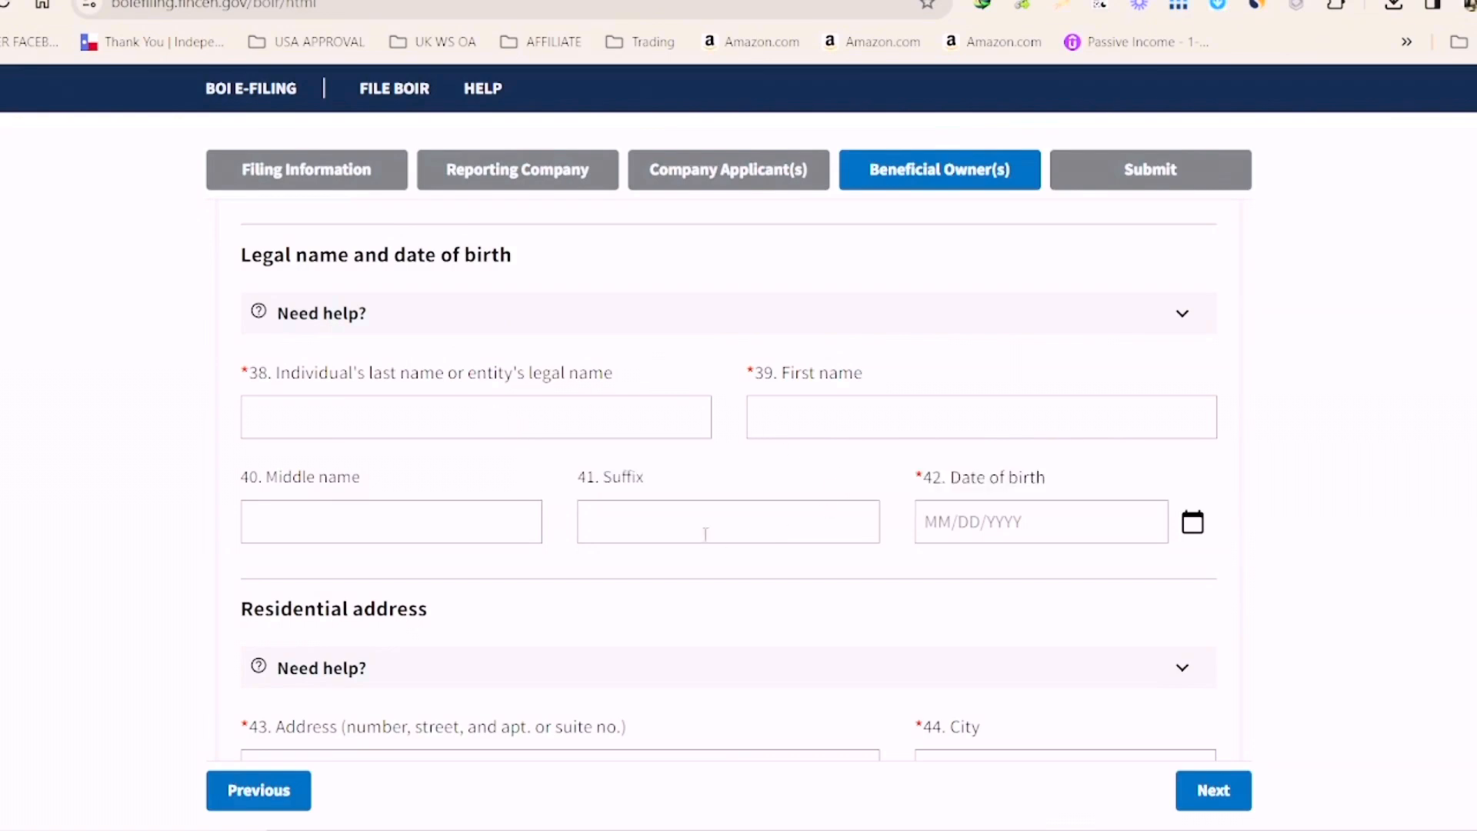
{"action": "scroll", "coordinate": [1001, 536], "scroll_direction": "down", "scroll_amount": 4}
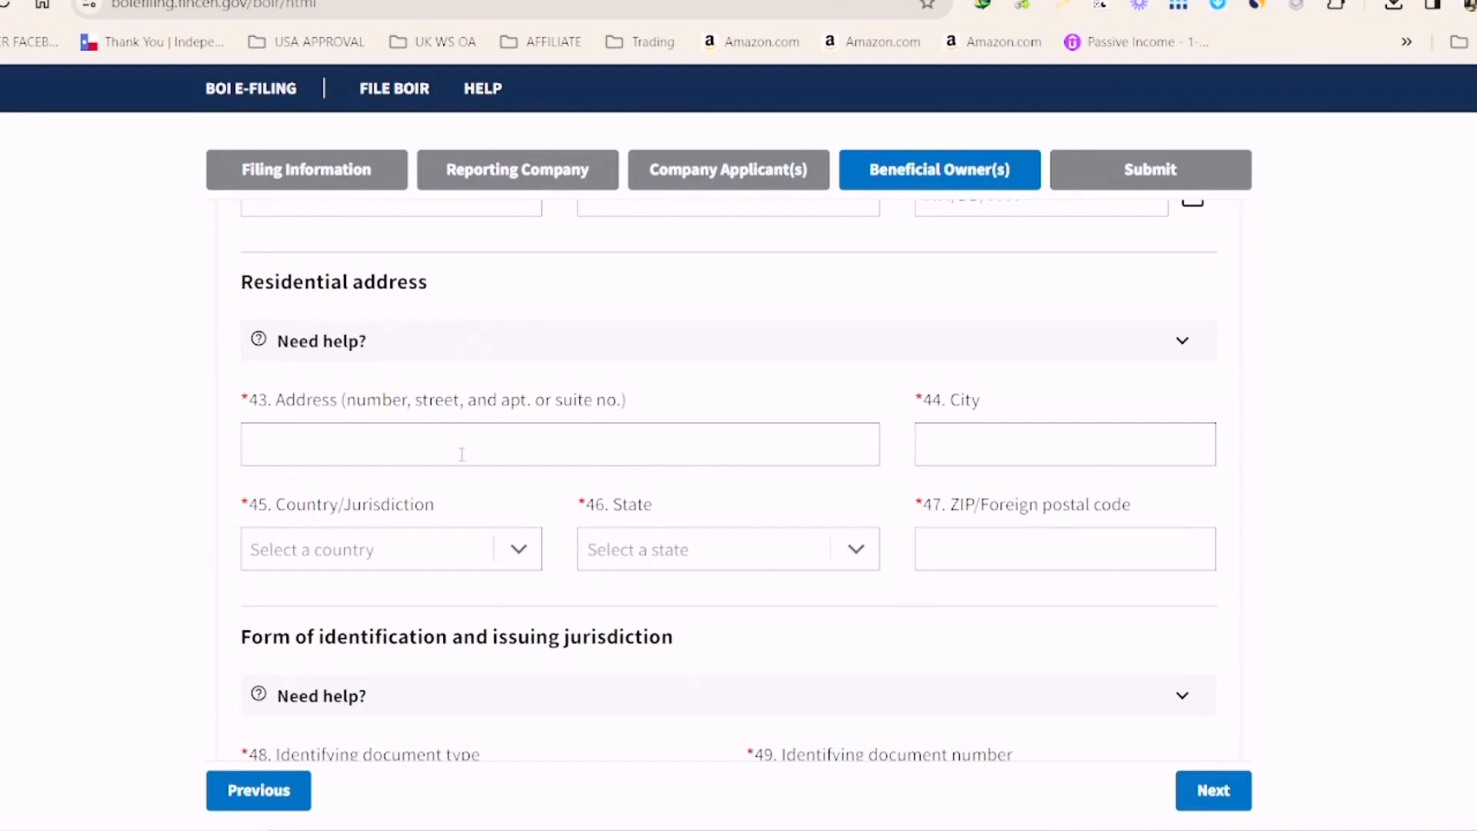
Step: Set the beneficial owner's identifying document type to Foreign passport
{"action": "scroll", "coordinate": [538, 507], "scroll_direction": "down", "scroll_amount": 3}
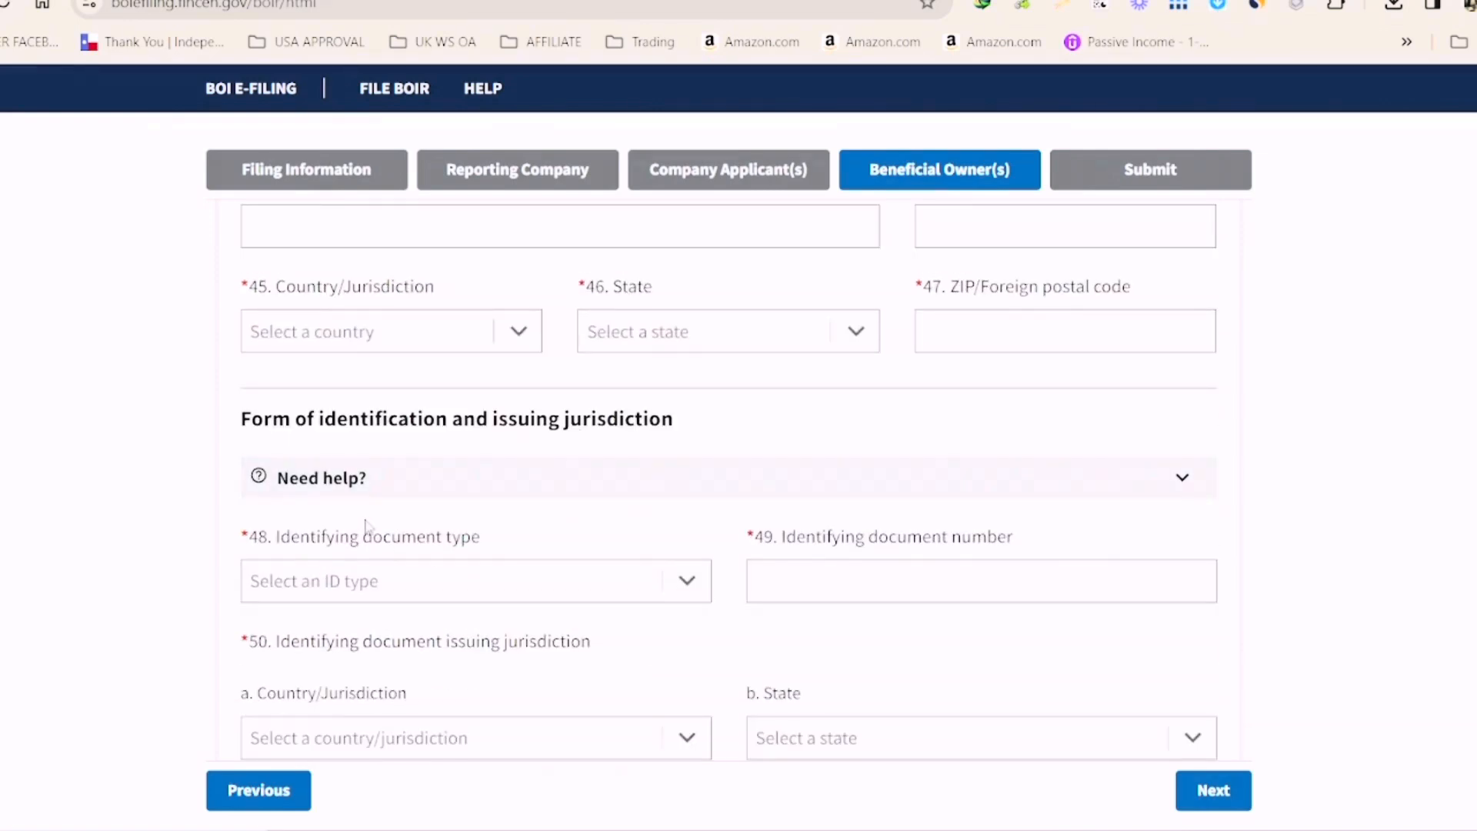
{"action": "left_click", "coordinate": [450, 583]}
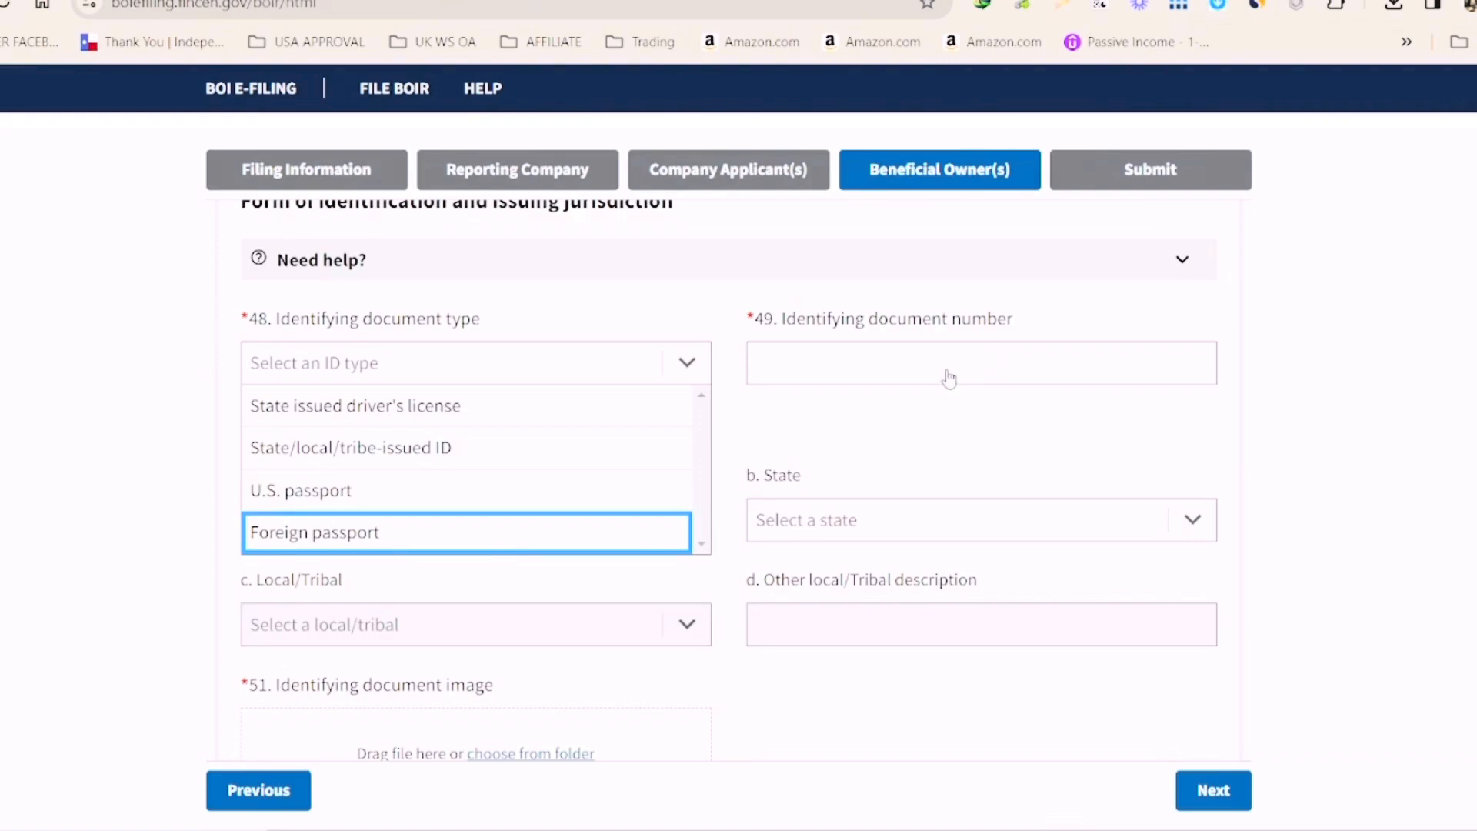
{"action": "left_click", "coordinate": [360, 530]}
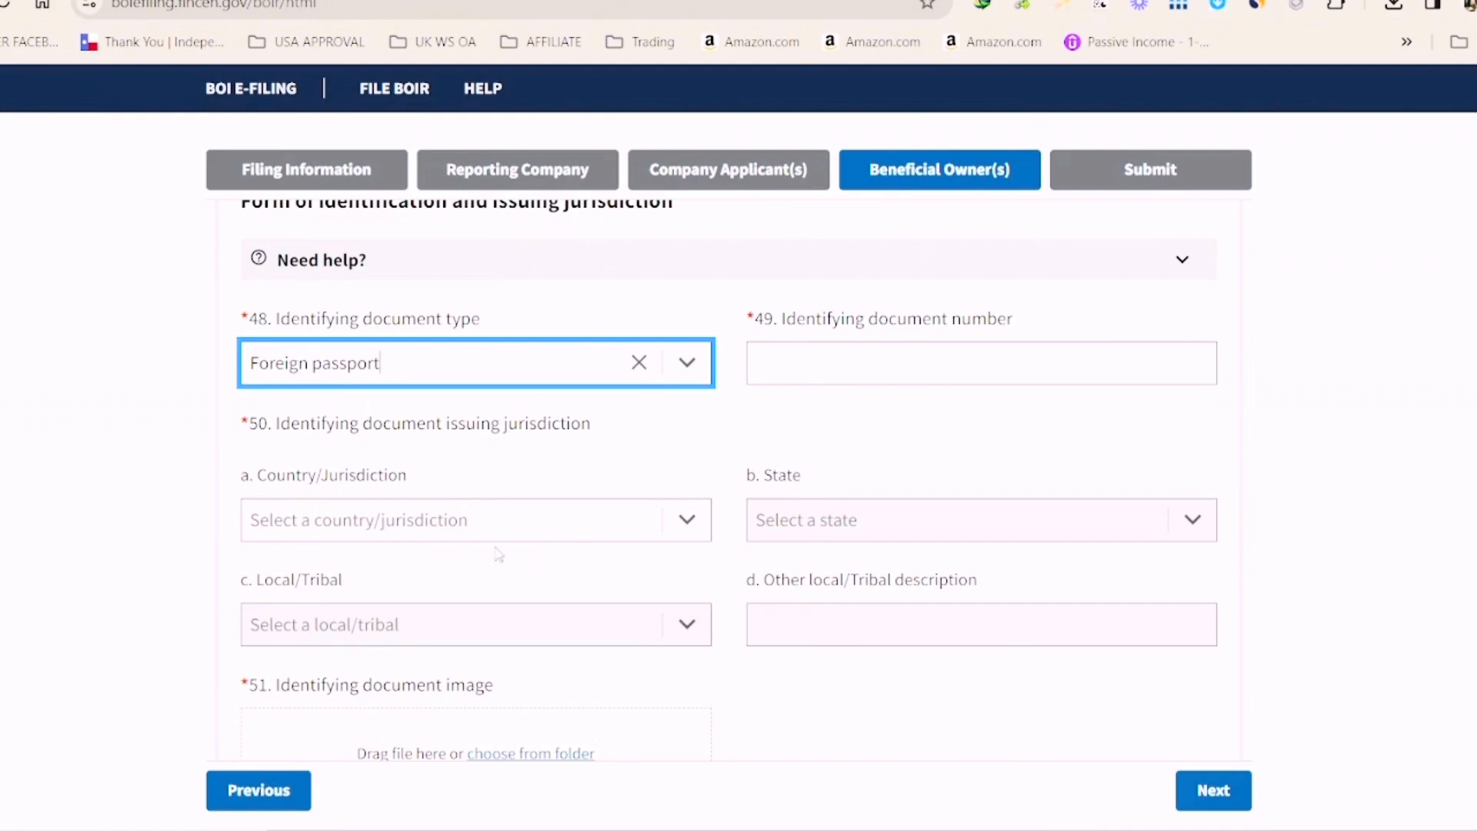
Step: Set the issuing country/jurisdiction of the beneficial owner's identifying document to Pakistan
{"action": "left_click", "coordinate": [501, 520]}
{"action": "left_click", "coordinate": [349, 516]}
{"action": "type", "text": "p"}
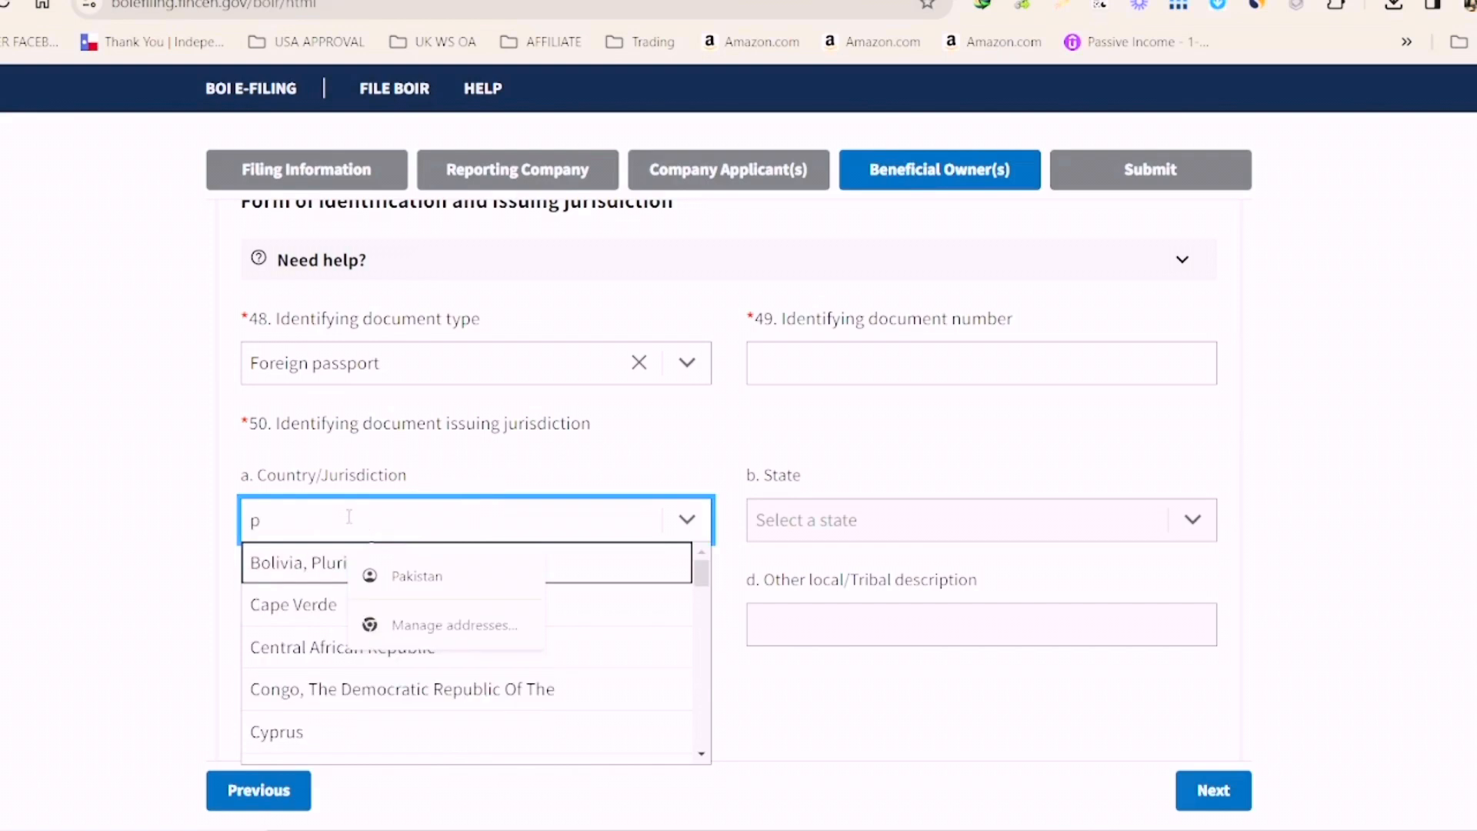
{"action": "type", "text": "akis"}
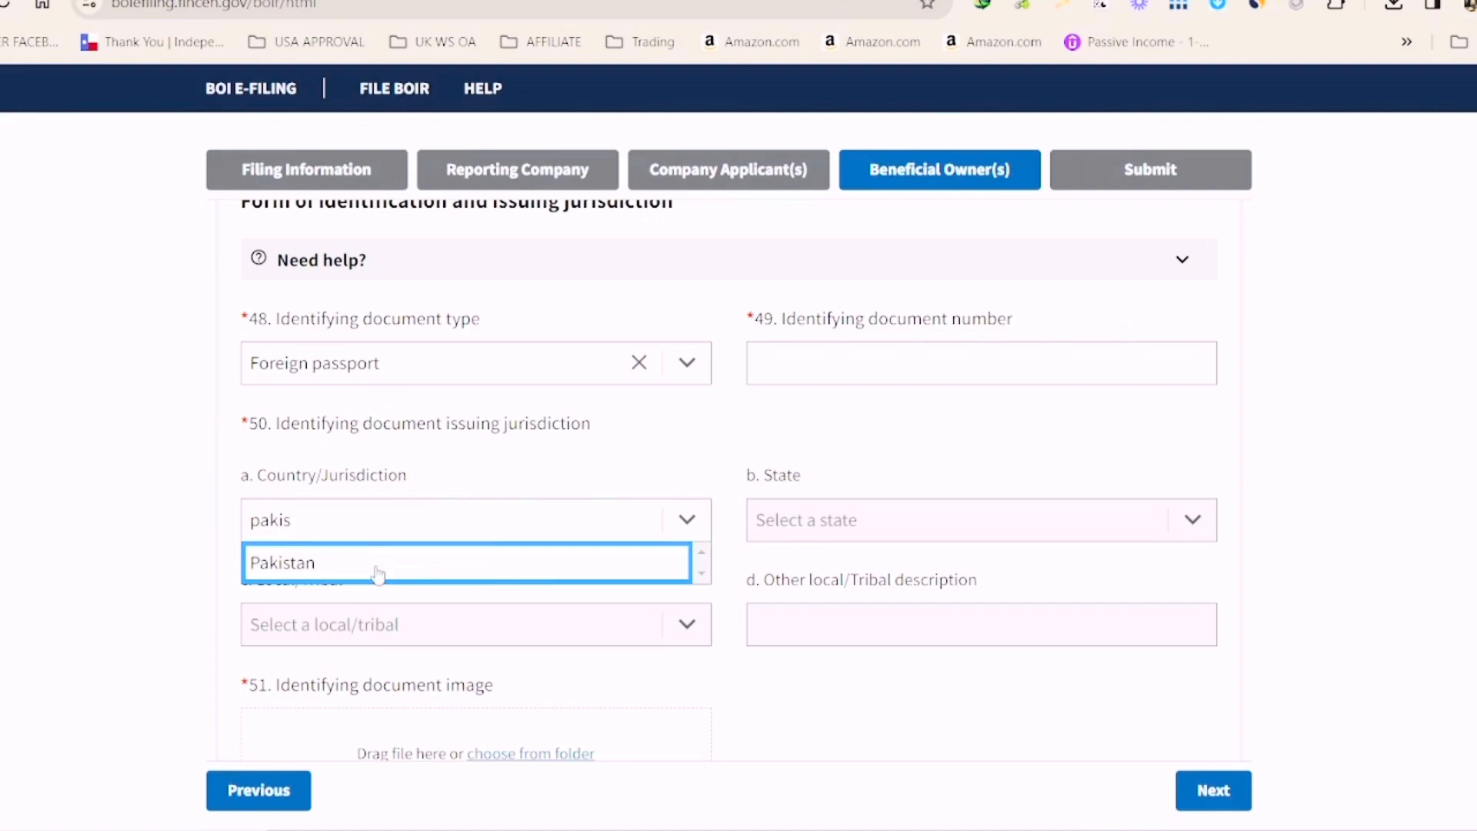
{"action": "left_click", "coordinate": [339, 570]}
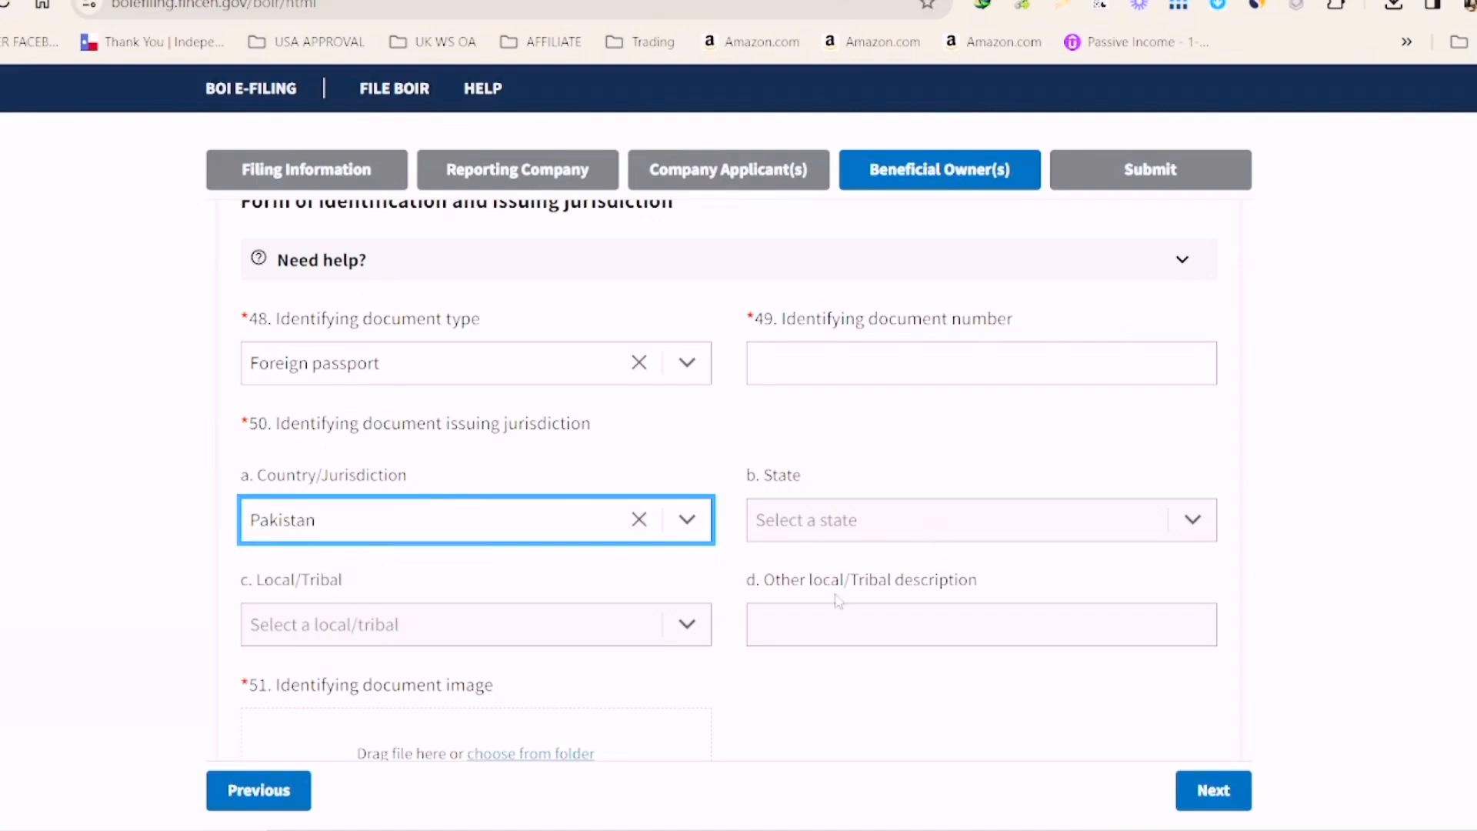
Step: Review the beneficial owner's document number, document image, residential address, name and date of birth fields
{"action": "scroll", "coordinate": [565, 617], "scroll_direction": "down", "scroll_amount": 3}
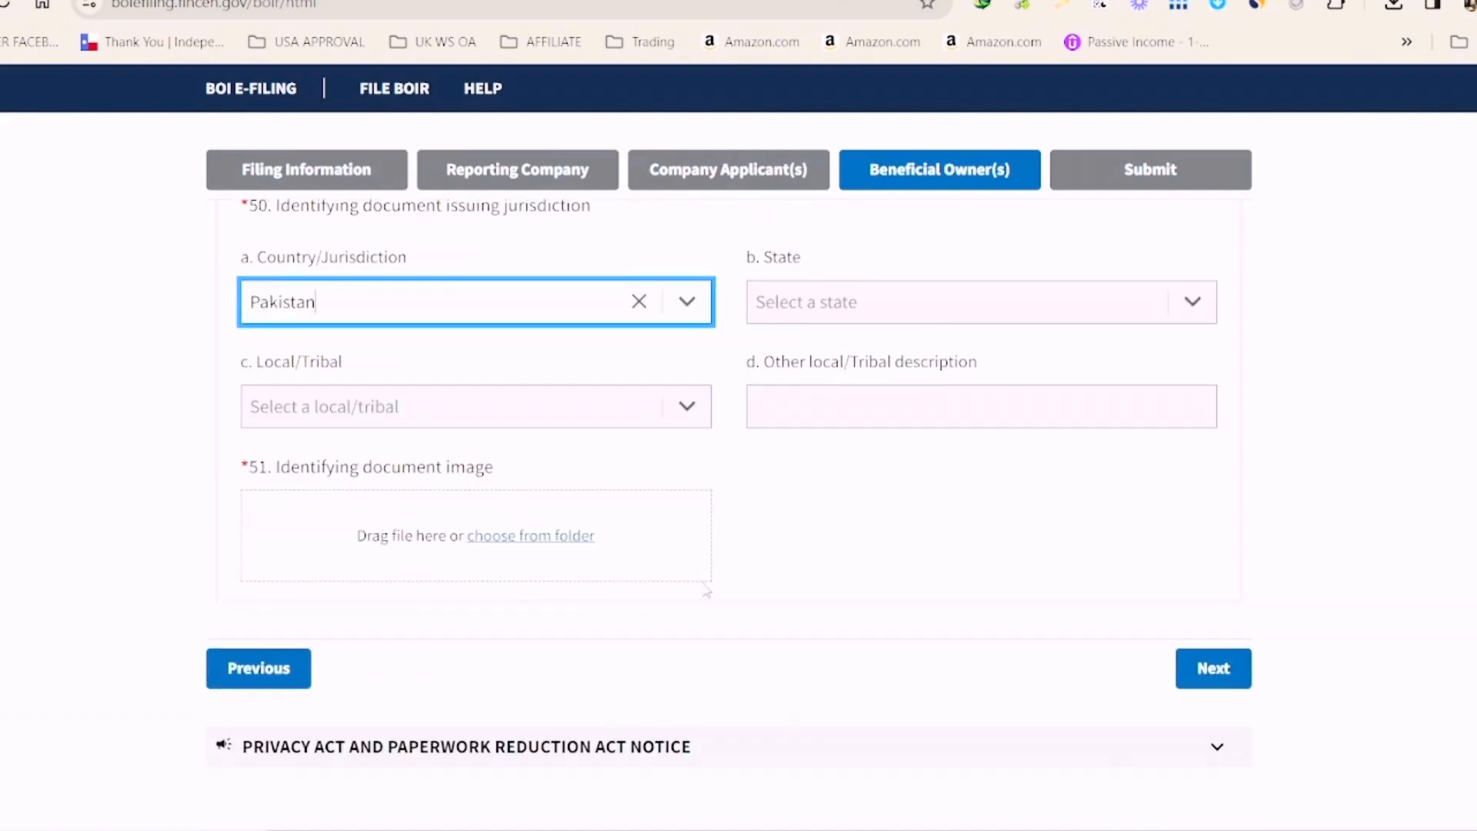
{"action": "scroll", "coordinate": [700, 591], "scroll_direction": "up", "scroll_amount": 4}
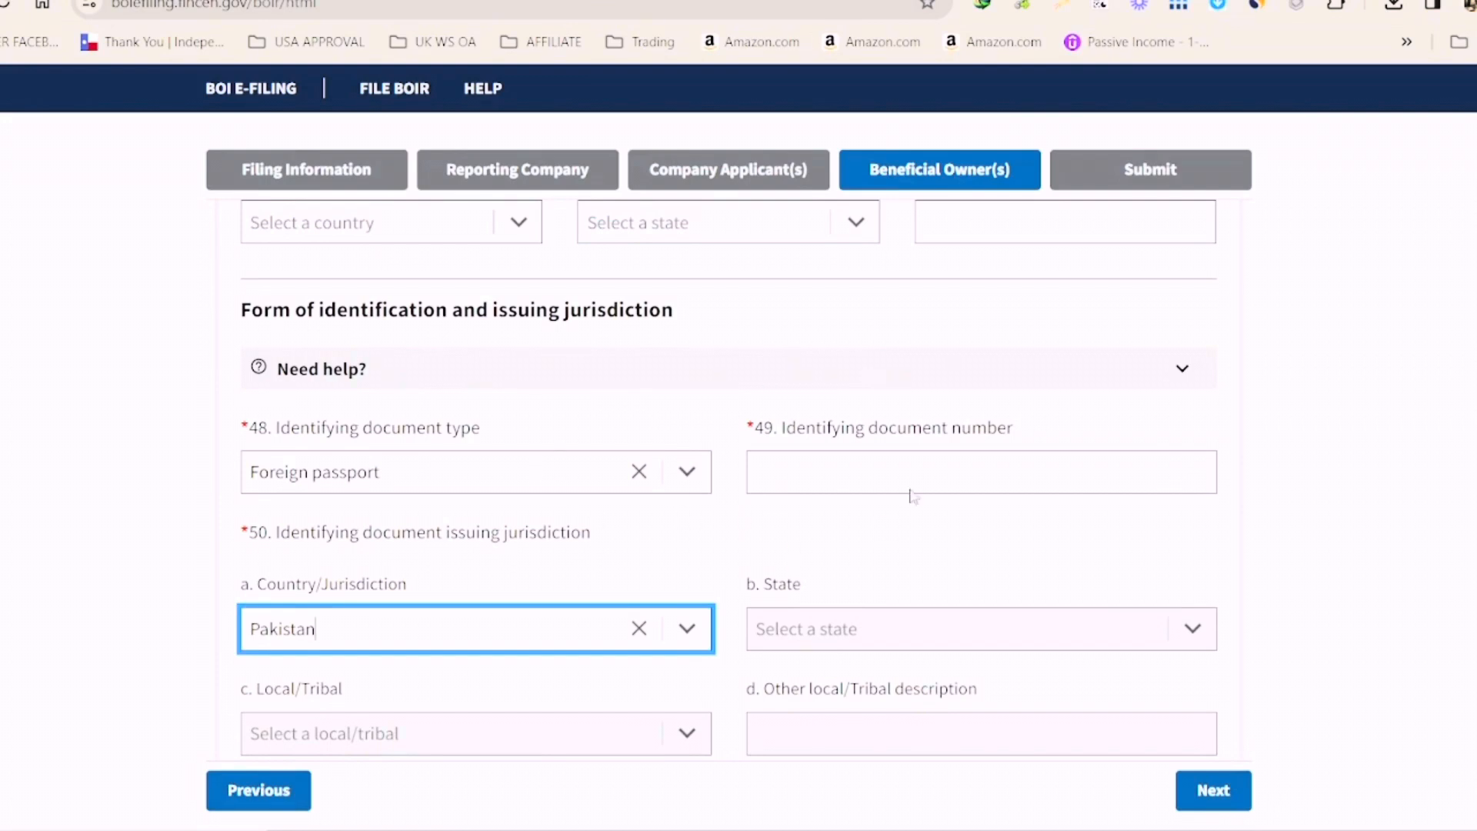
{"action": "scroll", "coordinate": [871, 467], "scroll_direction": "down", "scroll_amount": 4}
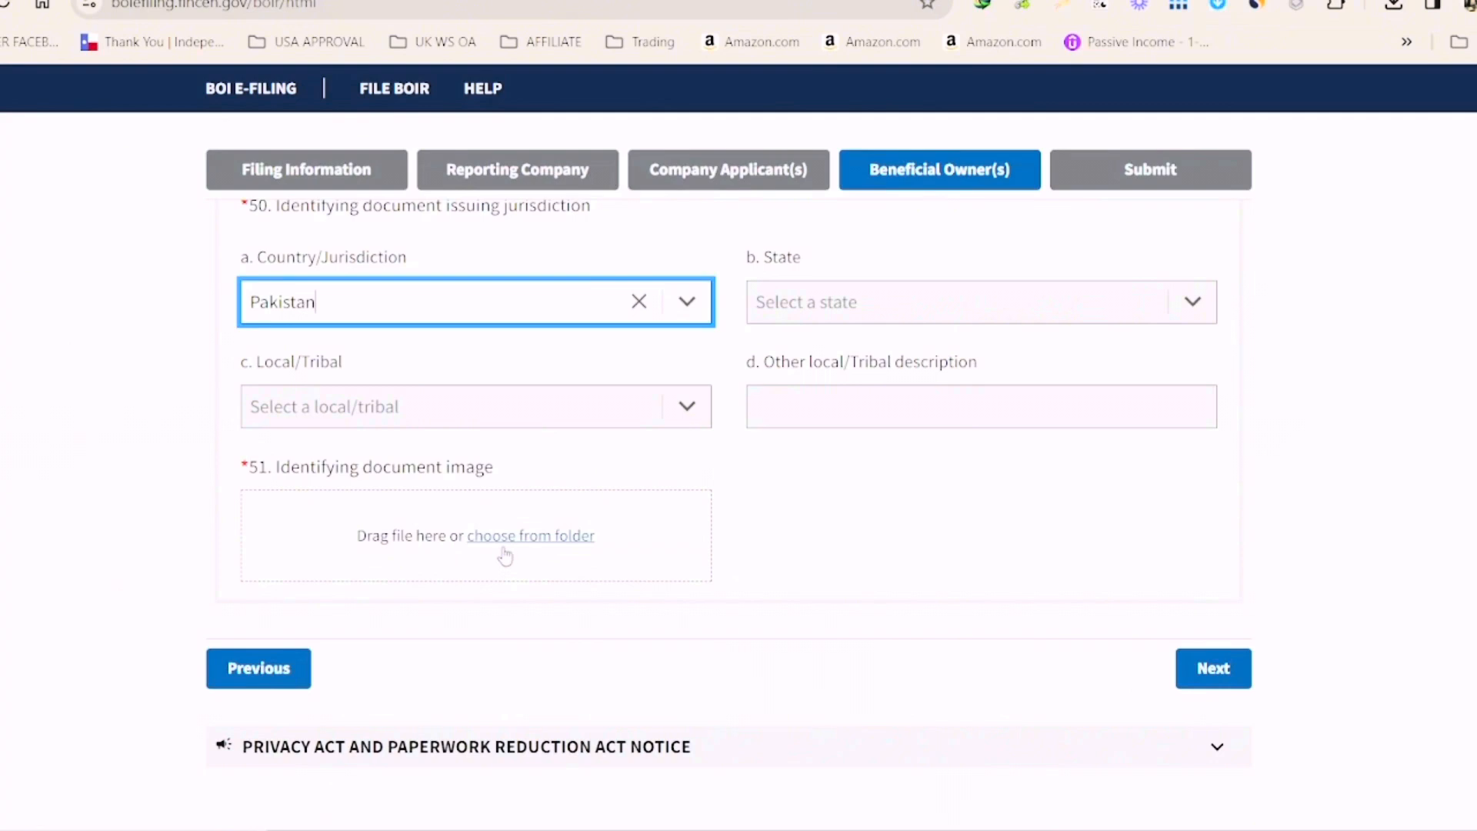
{"action": "scroll", "coordinate": [838, 580], "scroll_direction": "up", "scroll_amount": 4}
{"action": "scroll", "coordinate": [840, 581], "scroll_direction": "up", "scroll_amount": 4}
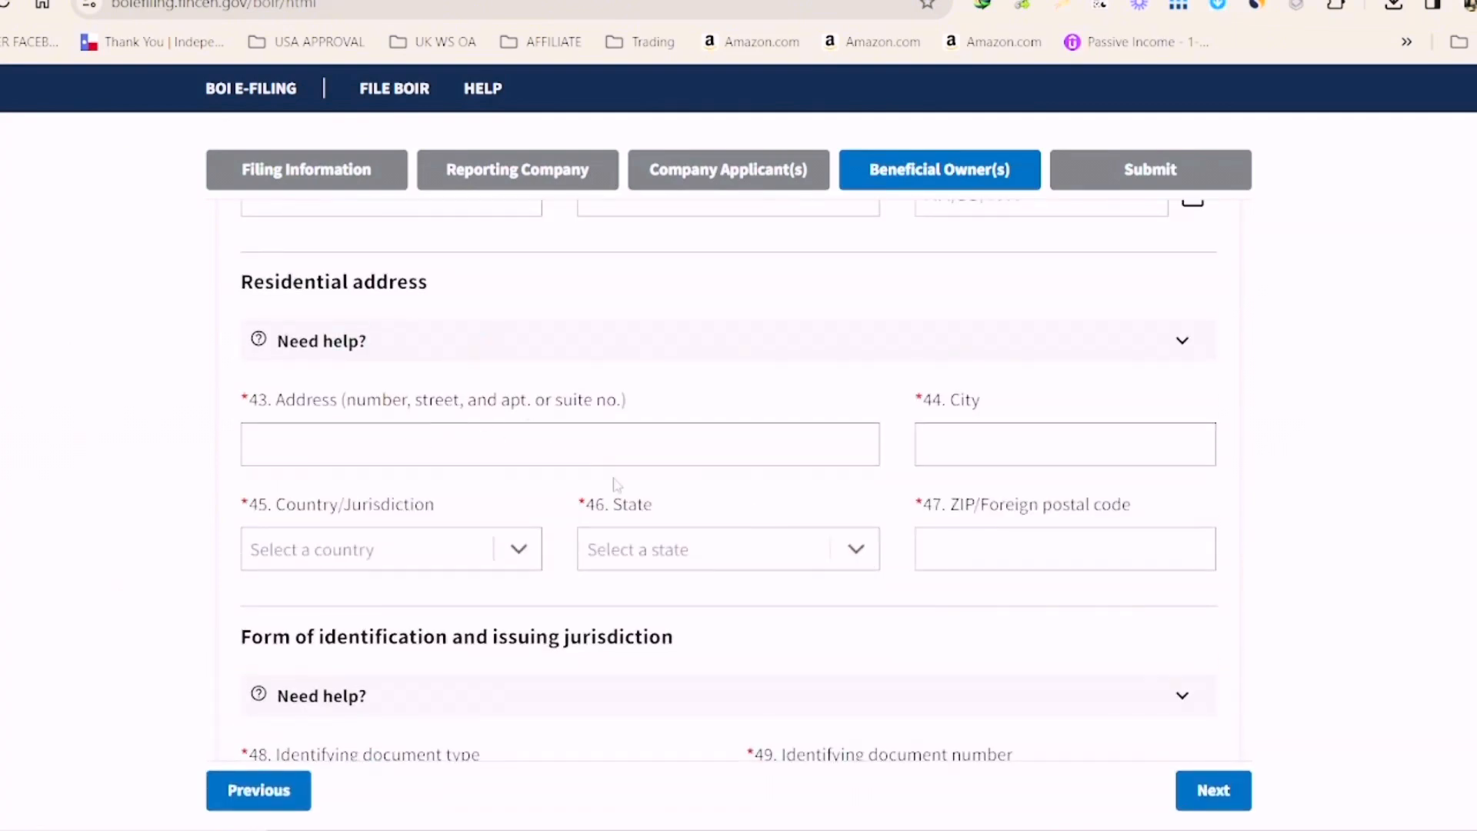
{"action": "scroll", "coordinate": [615, 485], "scroll_direction": "up", "scroll_amount": 3}
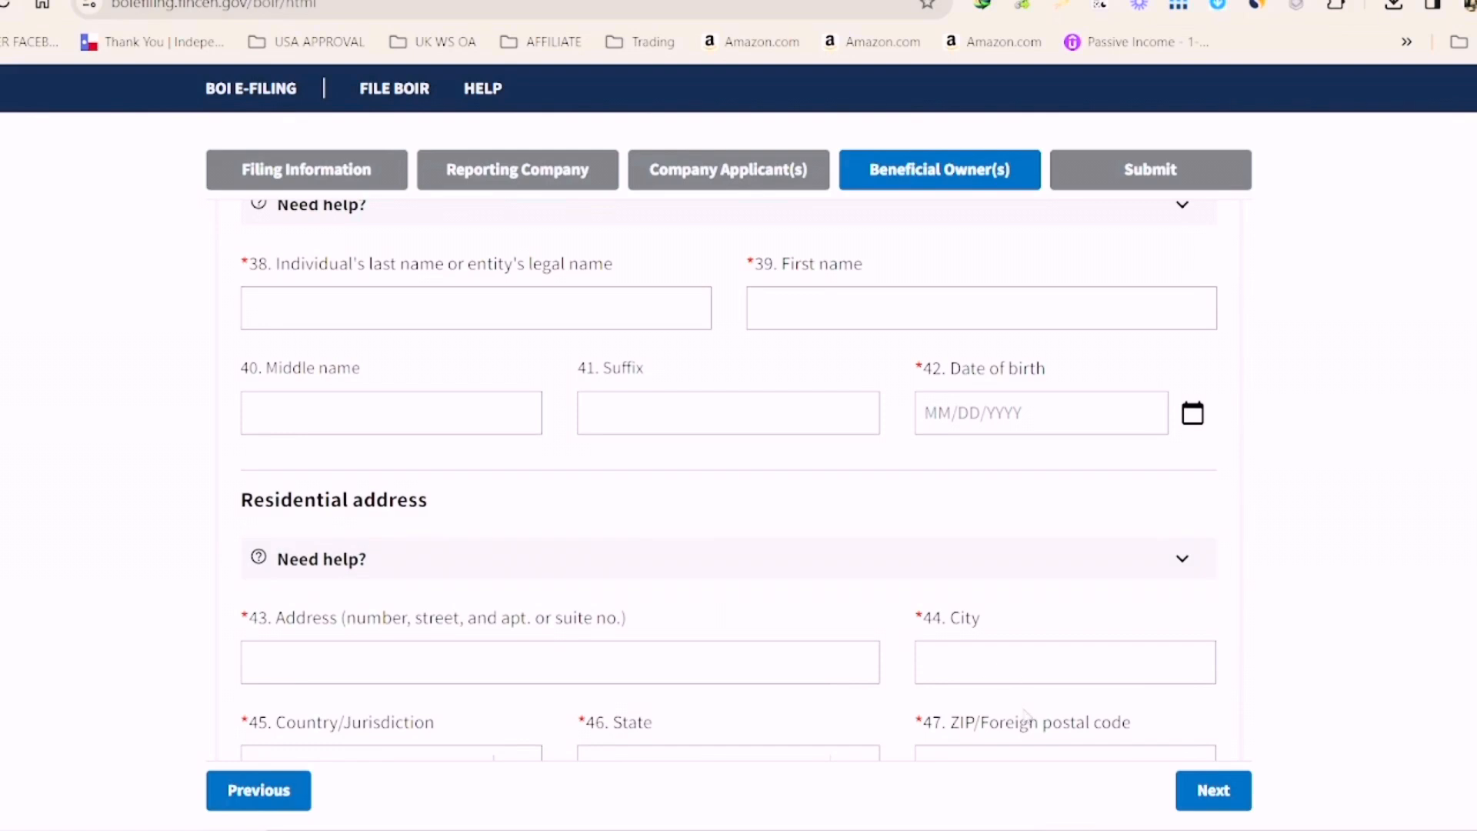
{"action": "scroll", "coordinate": [1027, 715], "scroll_direction": "up", "scroll_amount": 1}
{"action": "scroll", "coordinate": [915, 669], "scroll_direction": "down", "scroll_amount": 1}
{"action": "scroll", "coordinate": [540, 684], "scroll_direction": "down", "scroll_amount": 3}
Step: Browse the country/jurisdiction choices for the beneficial owner's residential address and close the list without choosing one
{"action": "left_click", "coordinate": [534, 555]}
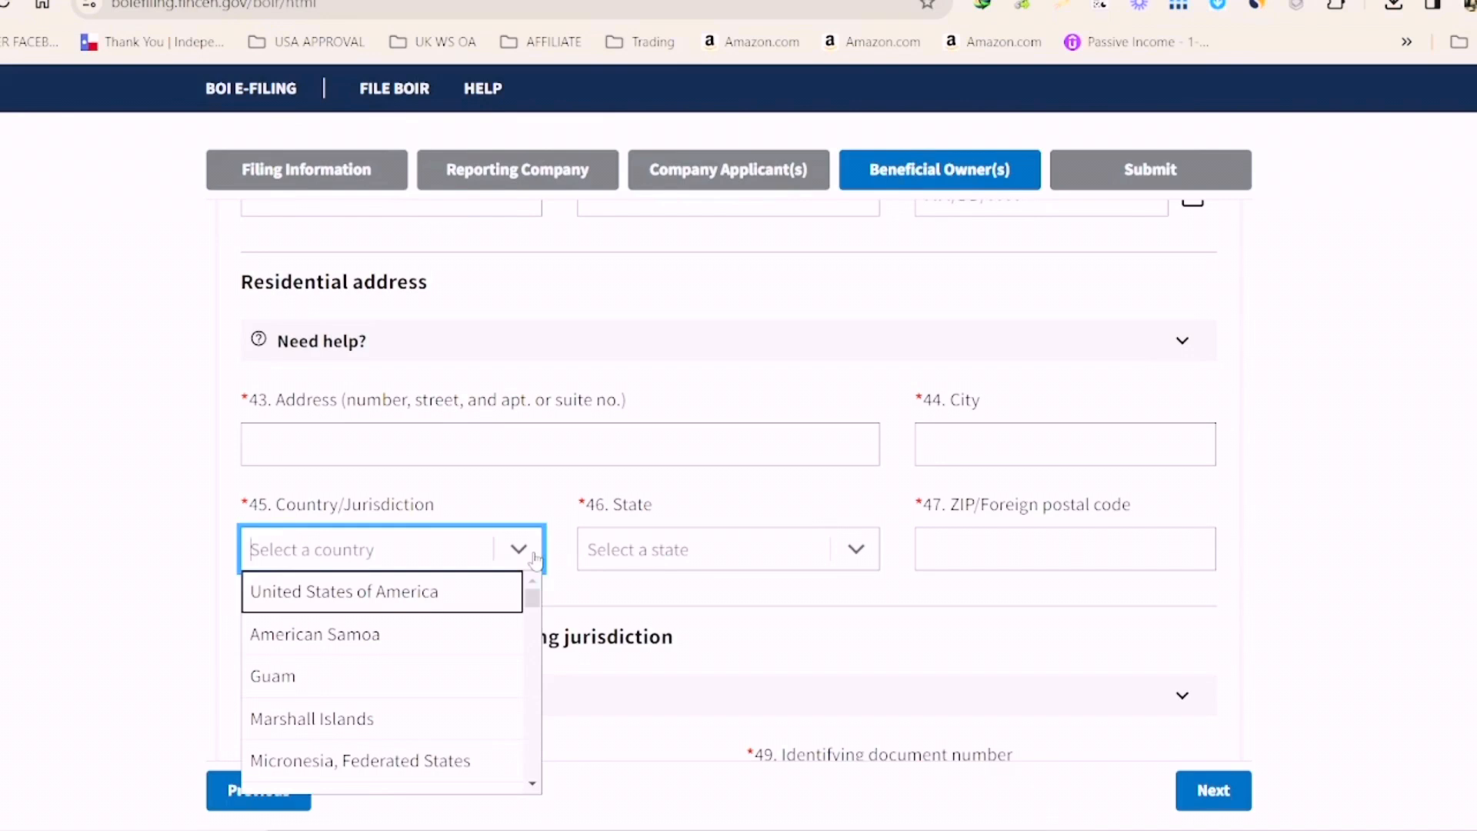
{"action": "scroll", "coordinate": [339, 627], "scroll_direction": "down", "scroll_amount": 9}
{"action": "scroll", "coordinate": [400, 669], "scroll_direction": "up", "scroll_amount": 8}
{"action": "scroll", "coordinate": [422, 692], "scroll_direction": "up", "scroll_amount": 3}
{"action": "left_click", "coordinate": [203, 500]}
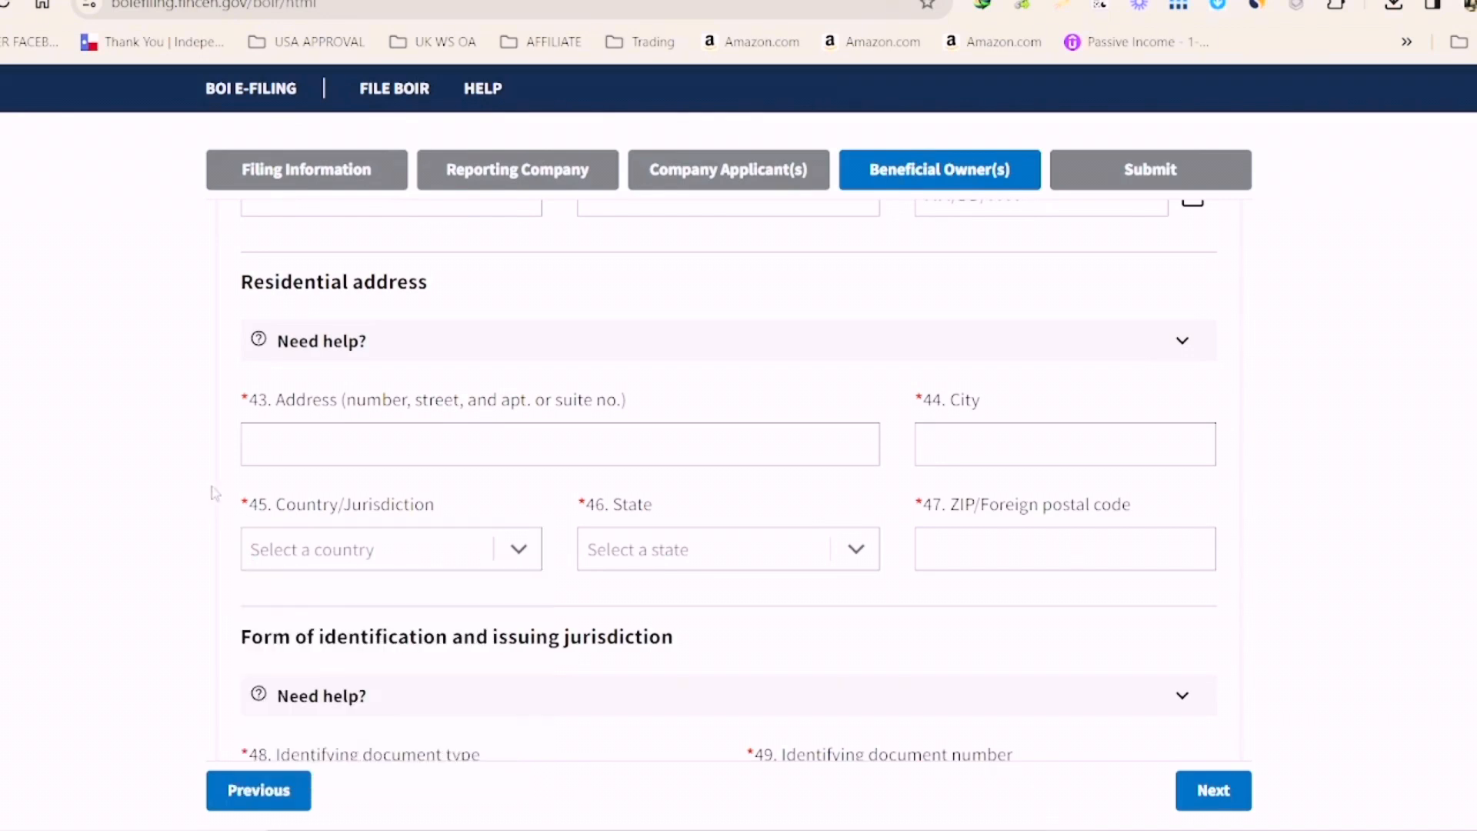
Step: Look over the beneficial owner's name and date of birth fields and continue to the submission section
{"action": "scroll", "coordinate": [1072, 560], "scroll_direction": "up", "scroll_amount": 6}
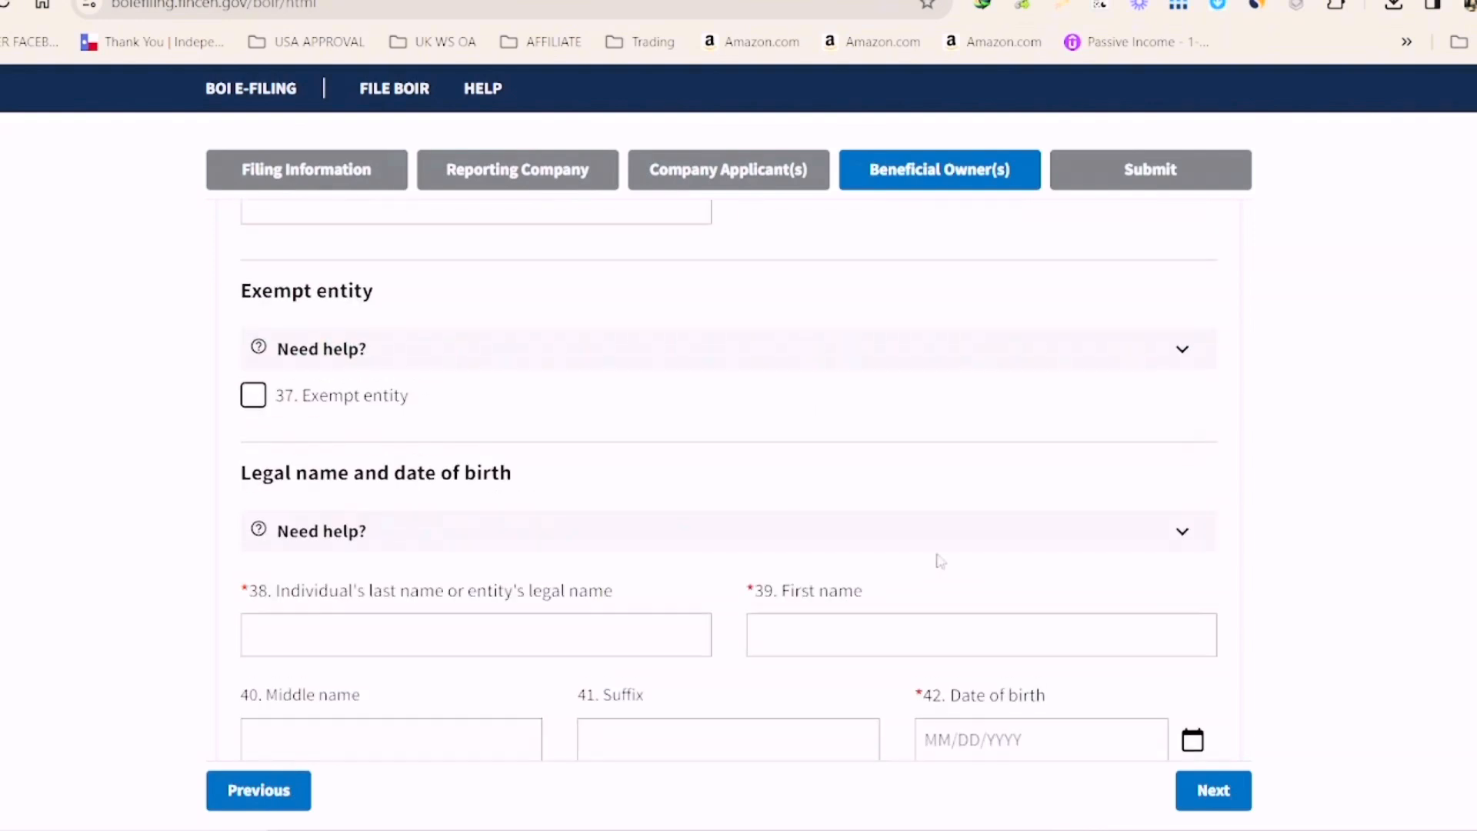
{"action": "scroll", "coordinate": [940, 561], "scroll_direction": "down", "scroll_amount": 3}
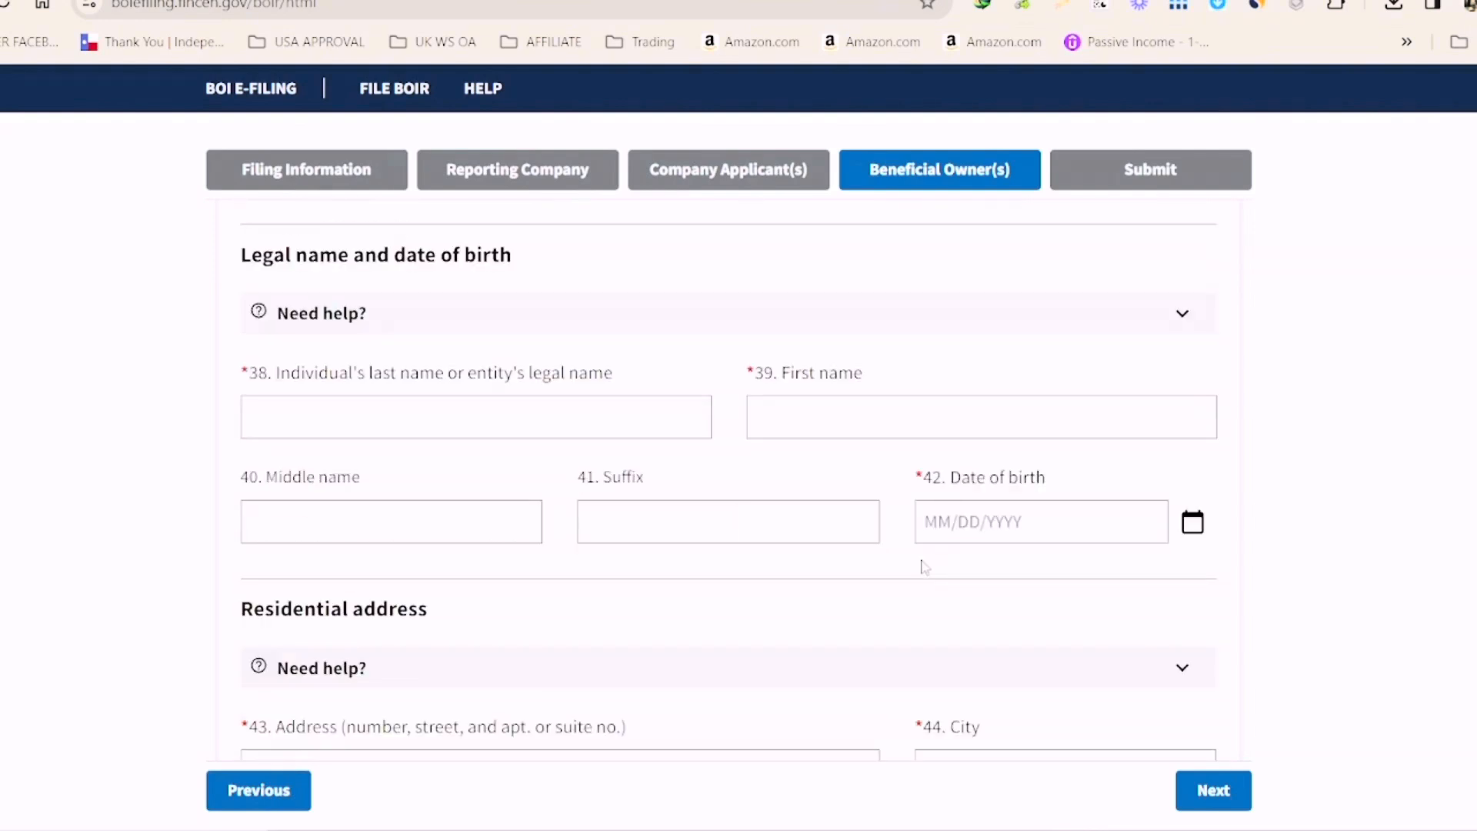
{"action": "scroll", "coordinate": [924, 566], "scroll_direction": "down", "scroll_amount": 15}
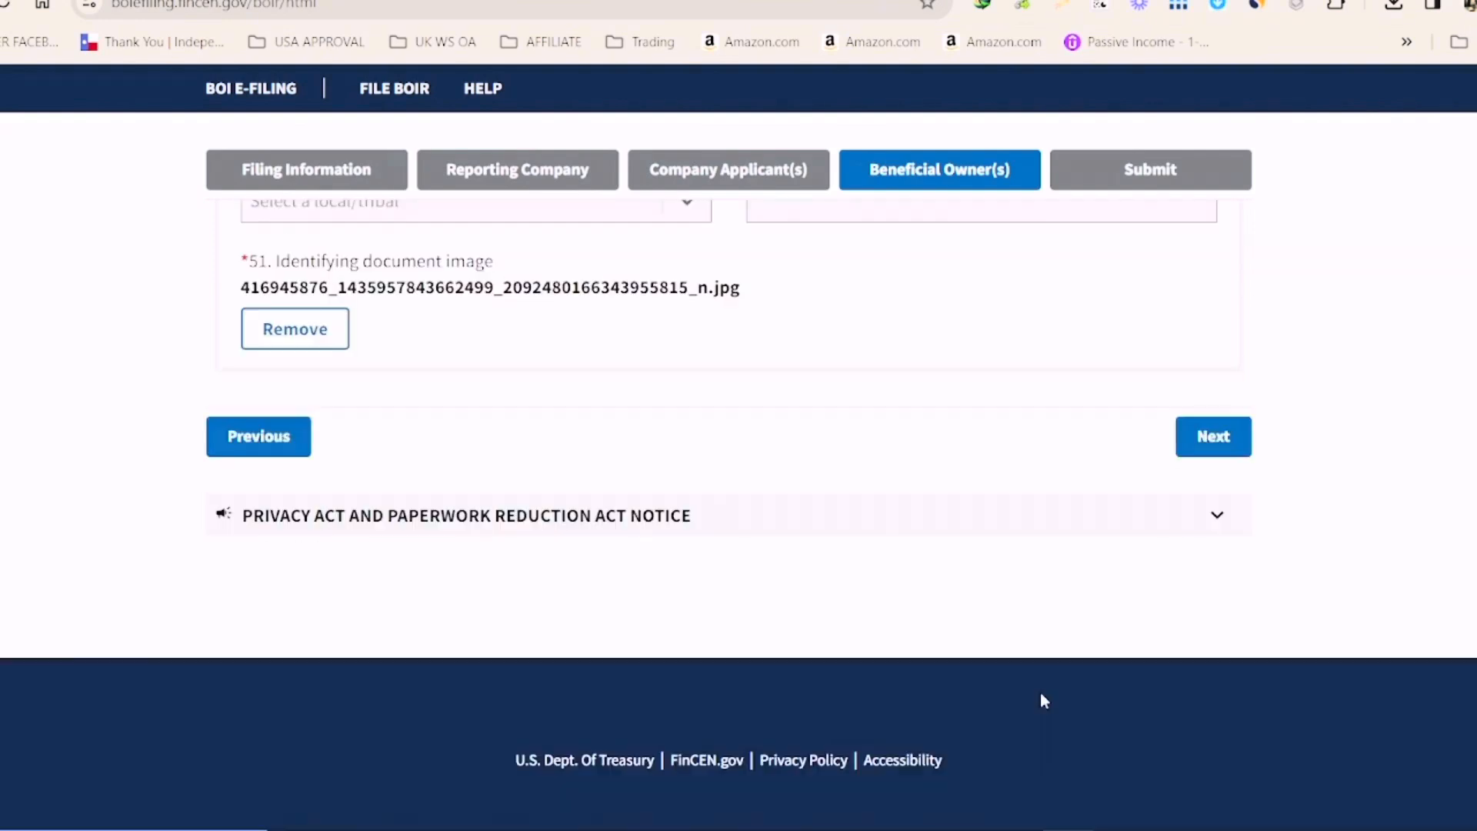
{"action": "left_click", "coordinate": [1220, 442]}
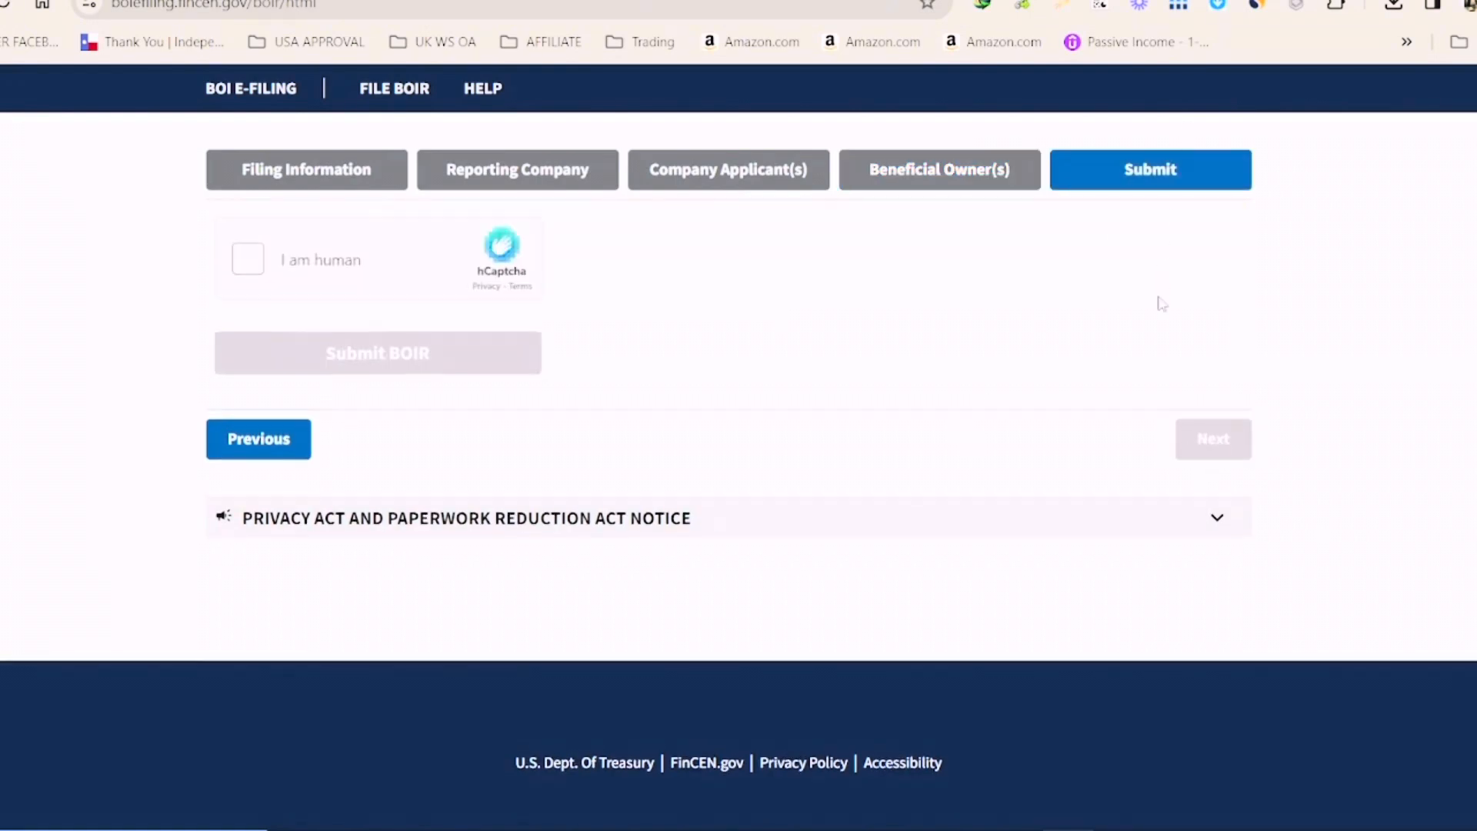
Step: Examine the submission section's instructions, email and name fields, certification statement, compliance reminder and human verification
{"action": "scroll", "coordinate": [719, 382], "scroll_direction": "up", "scroll_amount": 10}
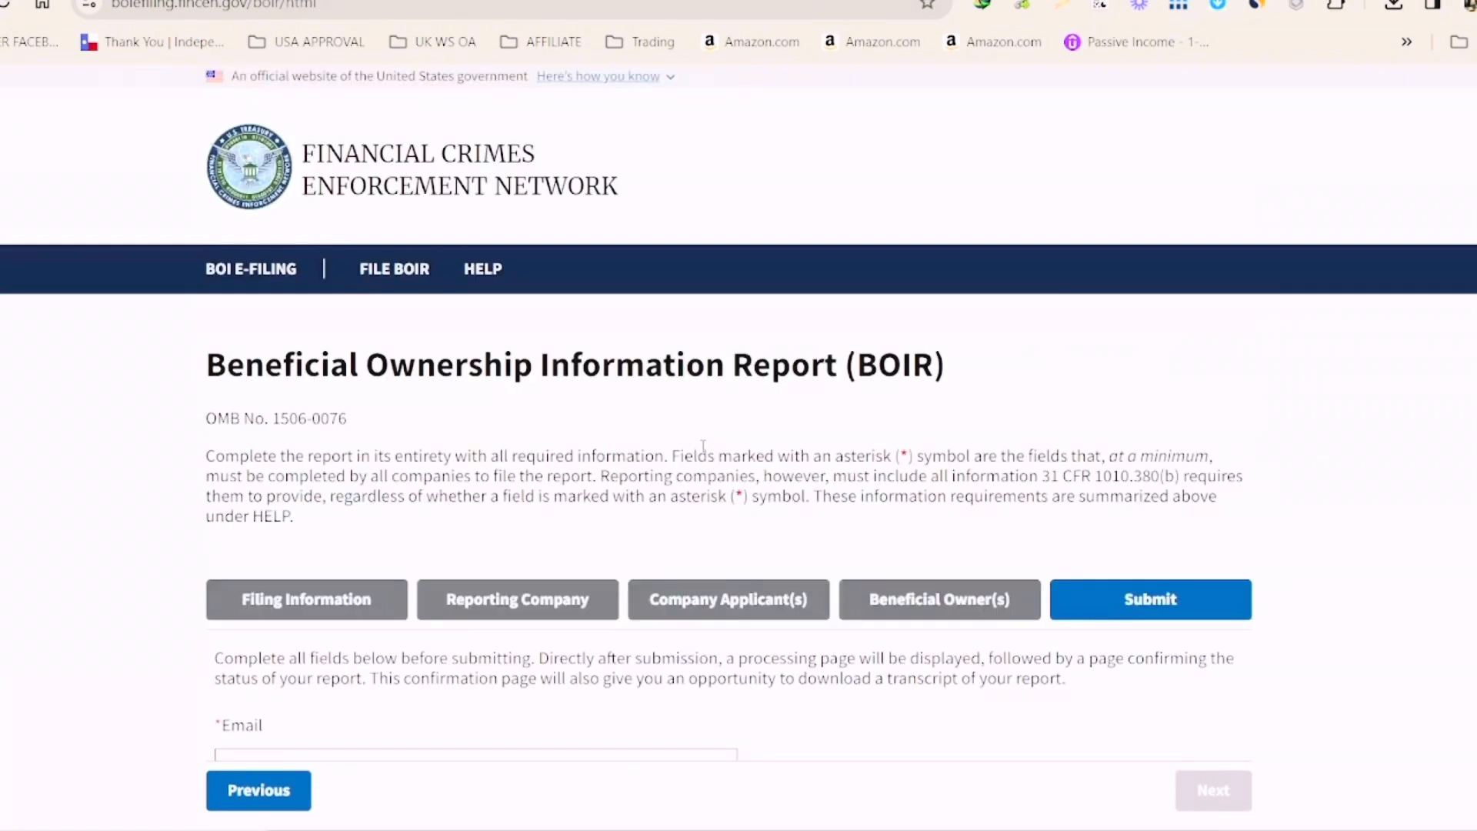
{"action": "scroll", "coordinate": [640, 469], "scroll_direction": "down", "scroll_amount": 5}
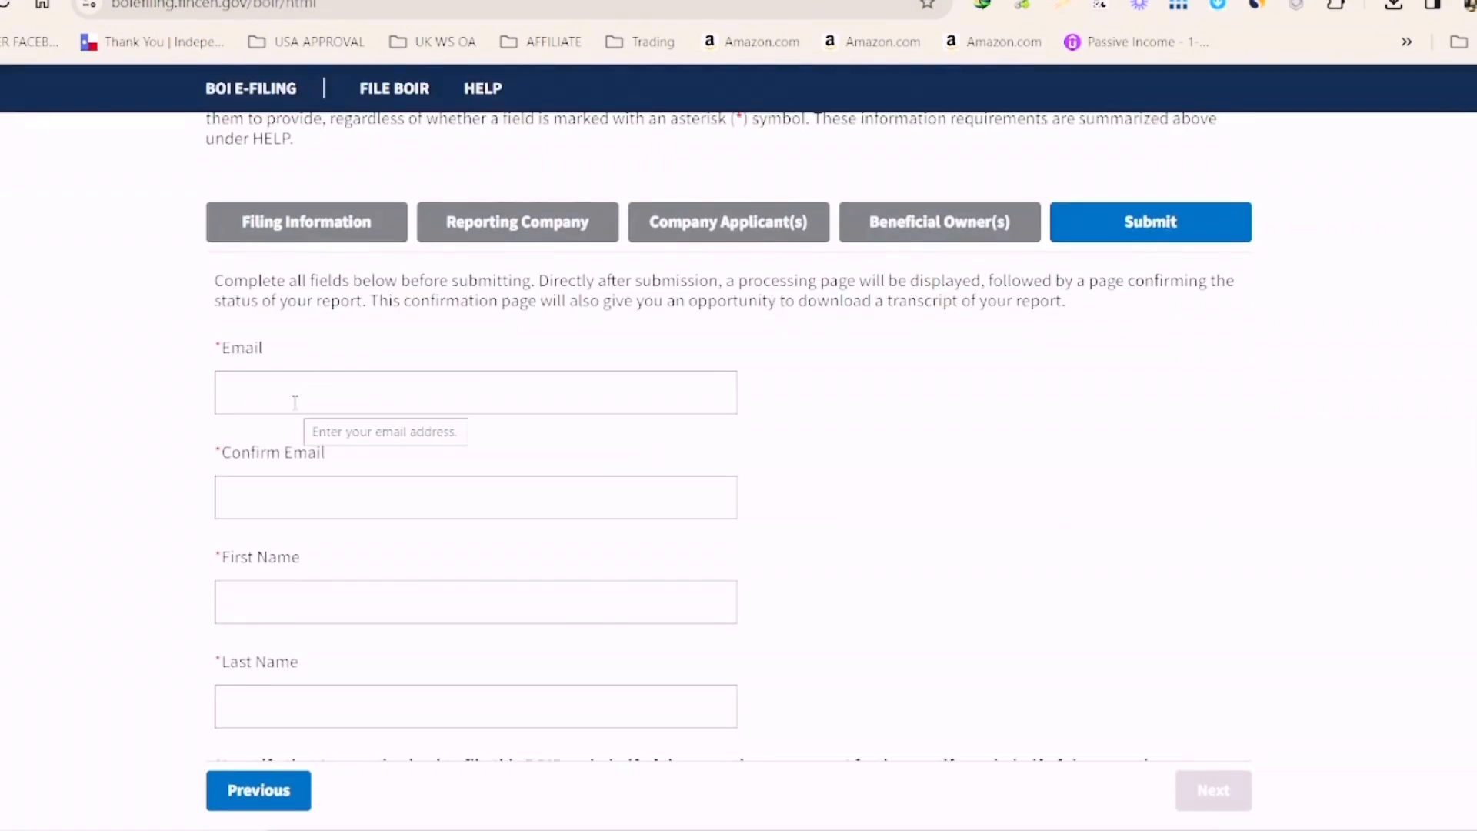
{"action": "scroll", "coordinate": [349, 495], "scroll_direction": "down", "scroll_amount": 3}
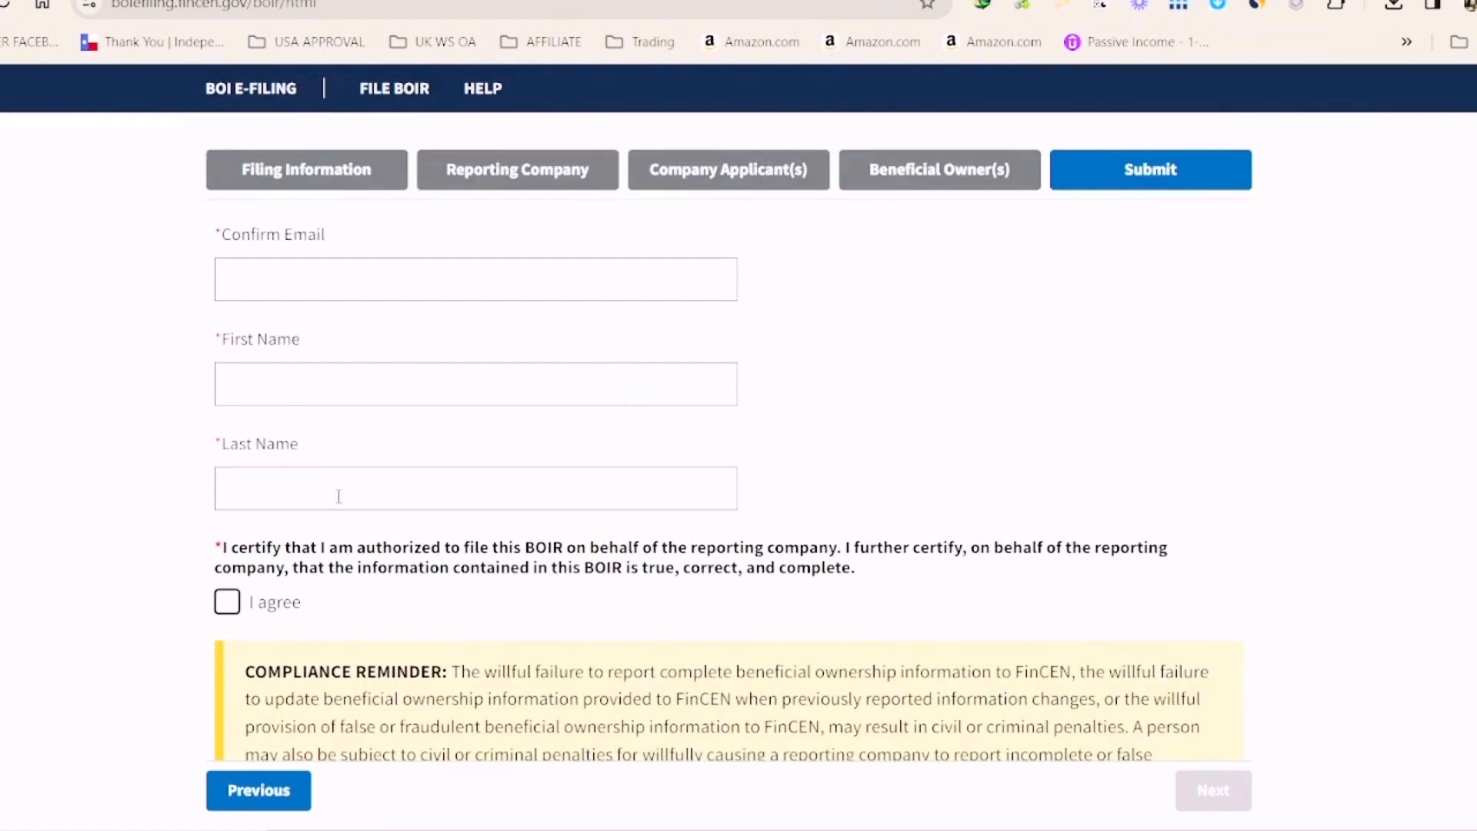
{"action": "scroll", "coordinate": [337, 495], "scroll_direction": "down", "scroll_amount": 4}
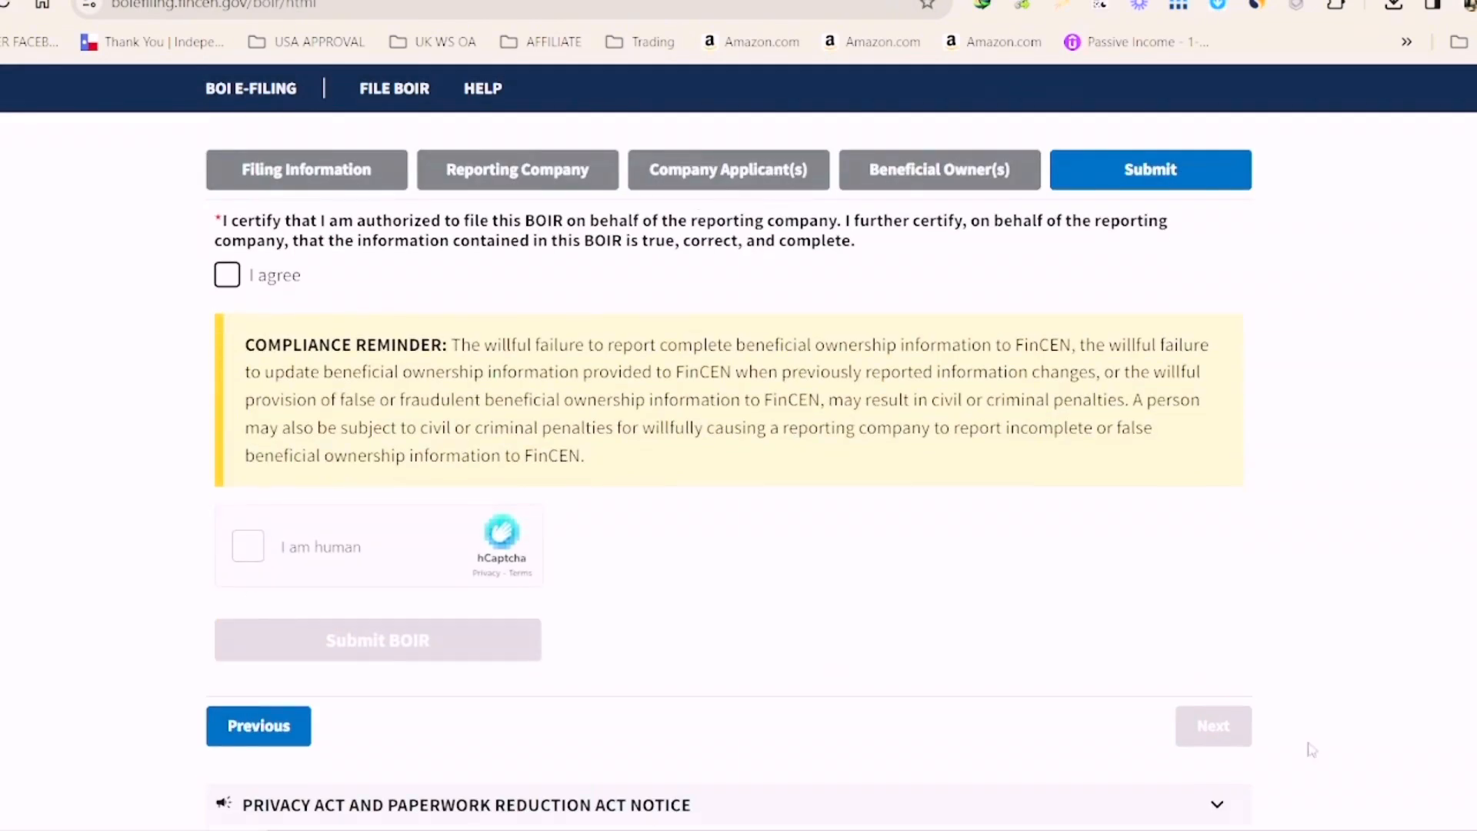
{"action": "scroll", "coordinate": [1154, 677], "scroll_direction": "down", "scroll_amount": 3}
{"action": "scroll", "coordinate": [1092, 627], "scroll_direction": "up", "scroll_amount": 7}
{"action": "scroll", "coordinate": [1077, 618], "scroll_direction": "up", "scroll_amount": 6}
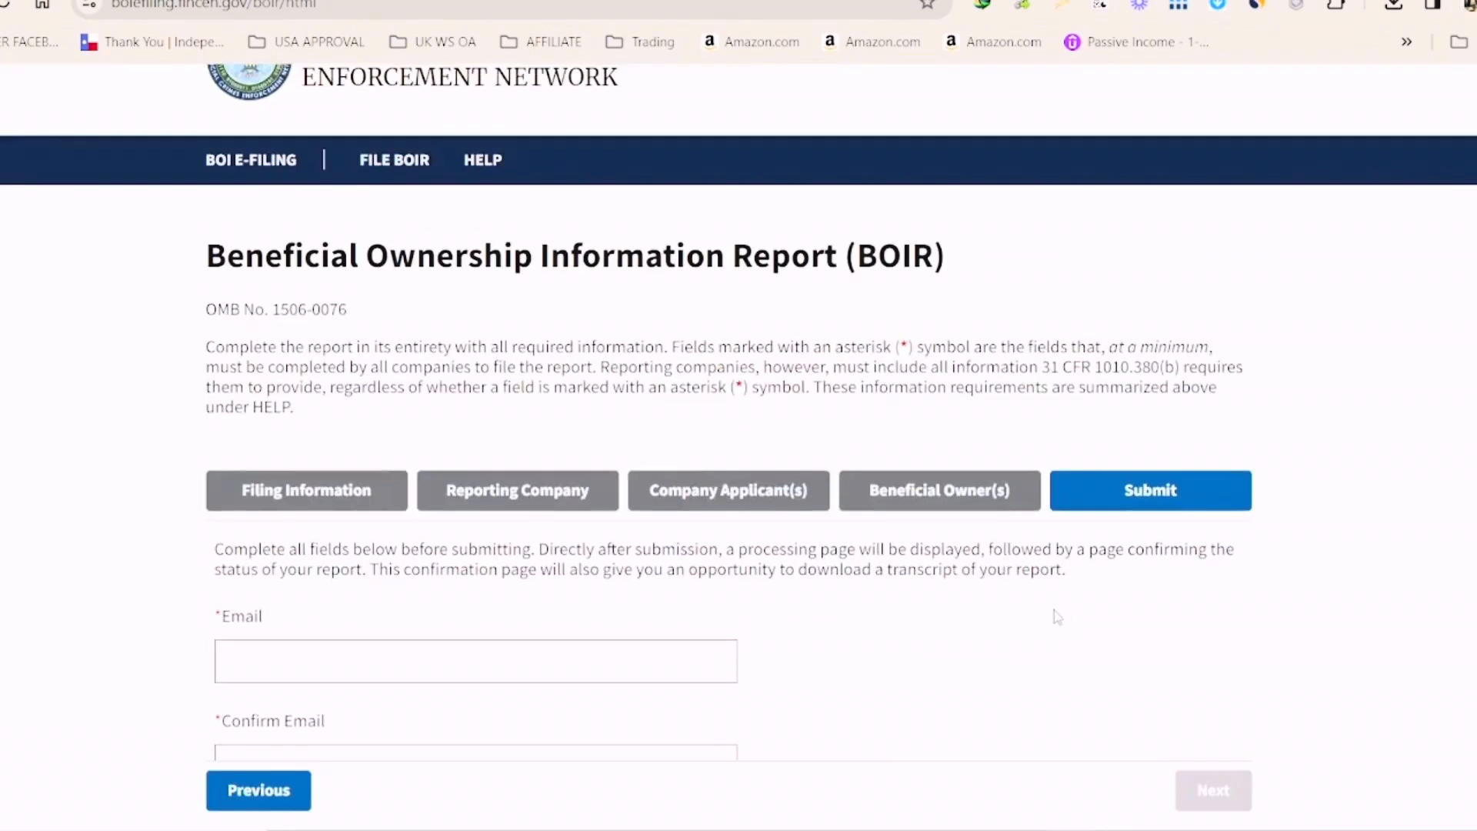
{"action": "scroll", "coordinate": [1060, 620], "scroll_direction": "down", "scroll_amount": 3}
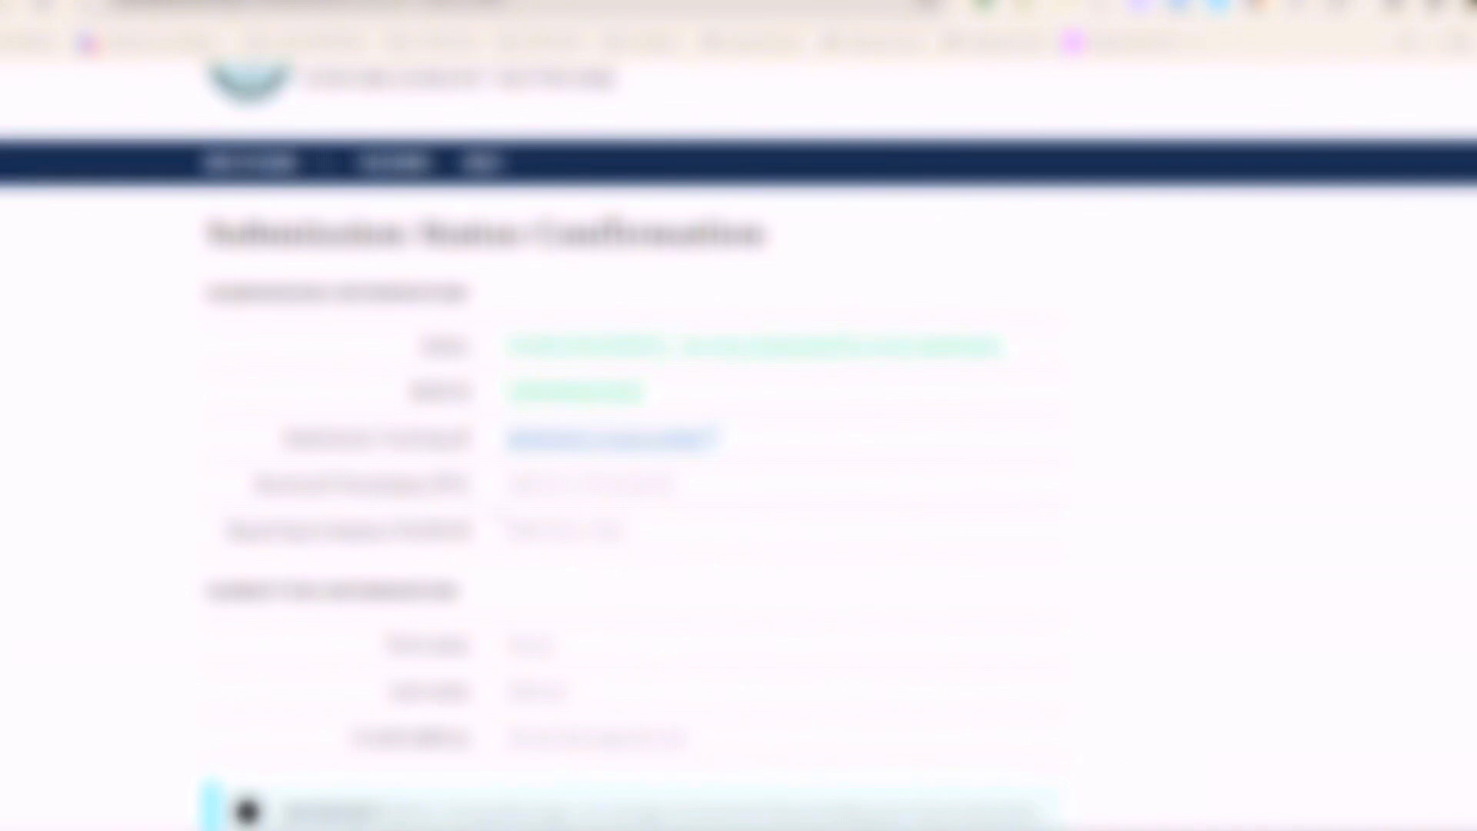
Step: Download the transcript of the submitted report from the submission status confirmation page
{"action": "scroll", "coordinate": [738, 461], "scroll_direction": "down", "scroll_amount": 5}
{"action": "scroll", "coordinate": [738, 462], "scroll_direction": "up", "scroll_amount": 2}
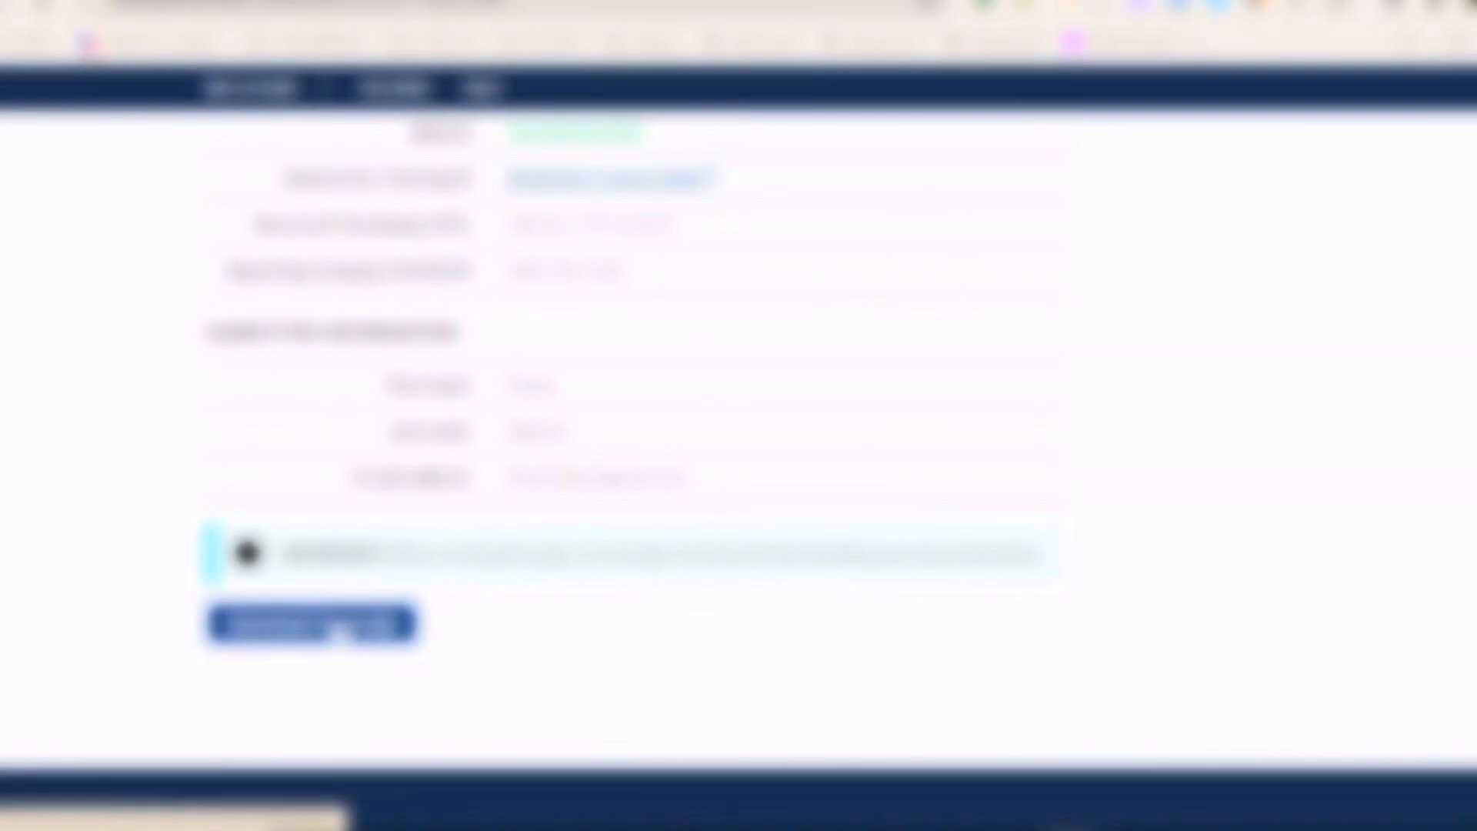
{"action": "left_click", "coordinate": [336, 631]}
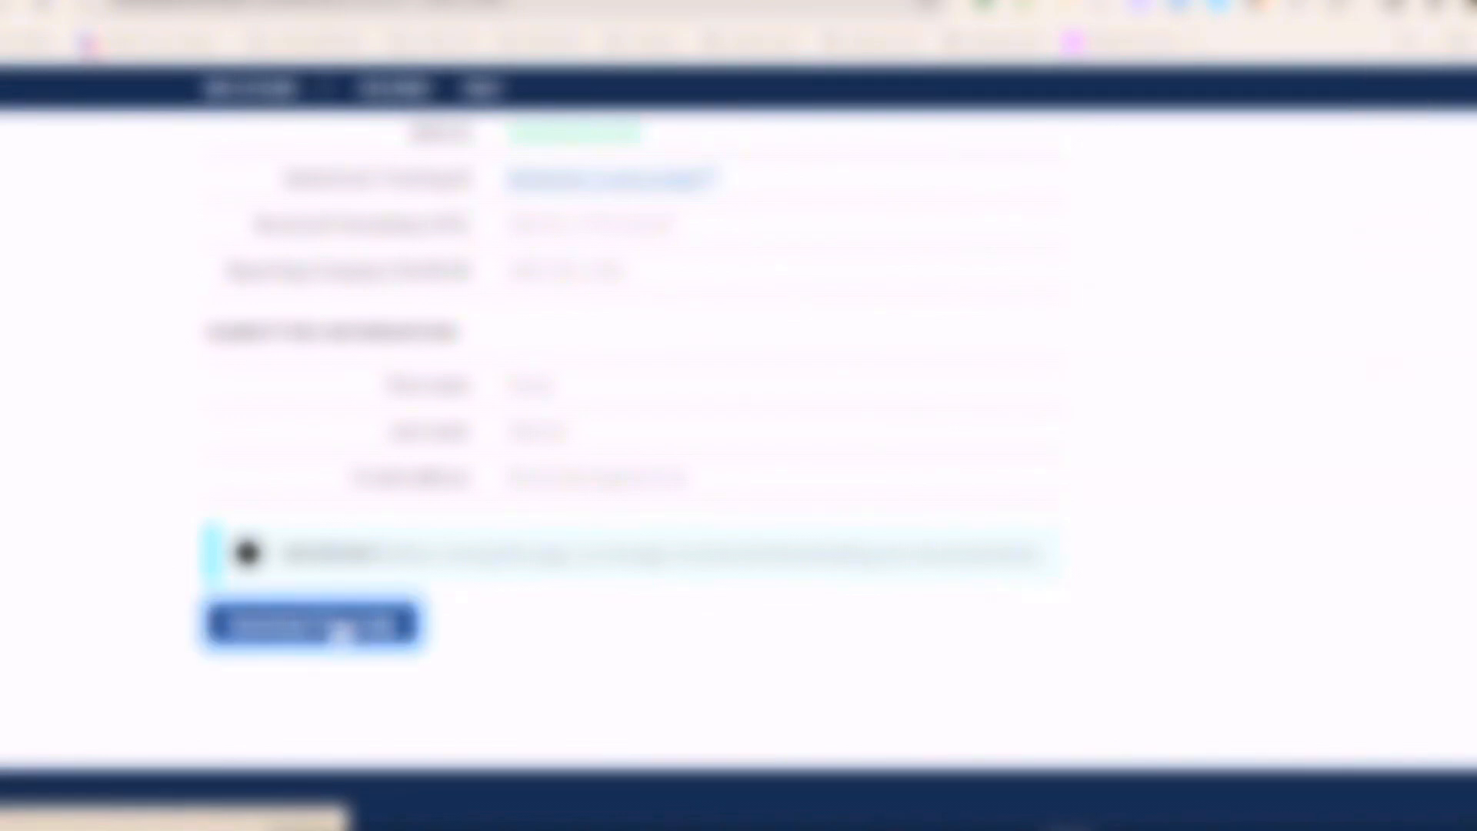